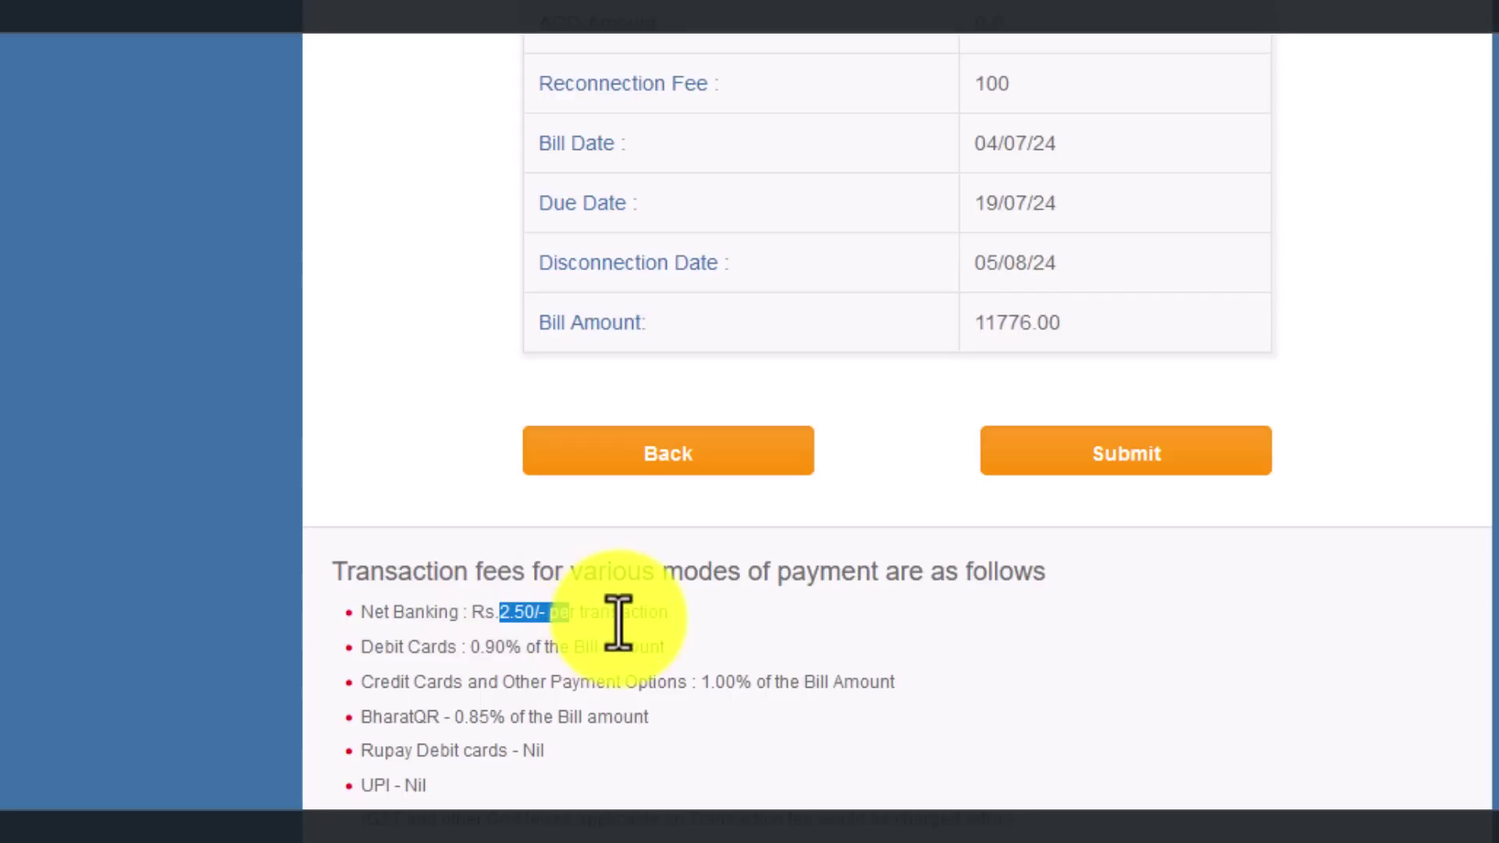
{"action": "left_click_drag", "start_coordinate": [664, 648], "coordinate": [527, 653]}
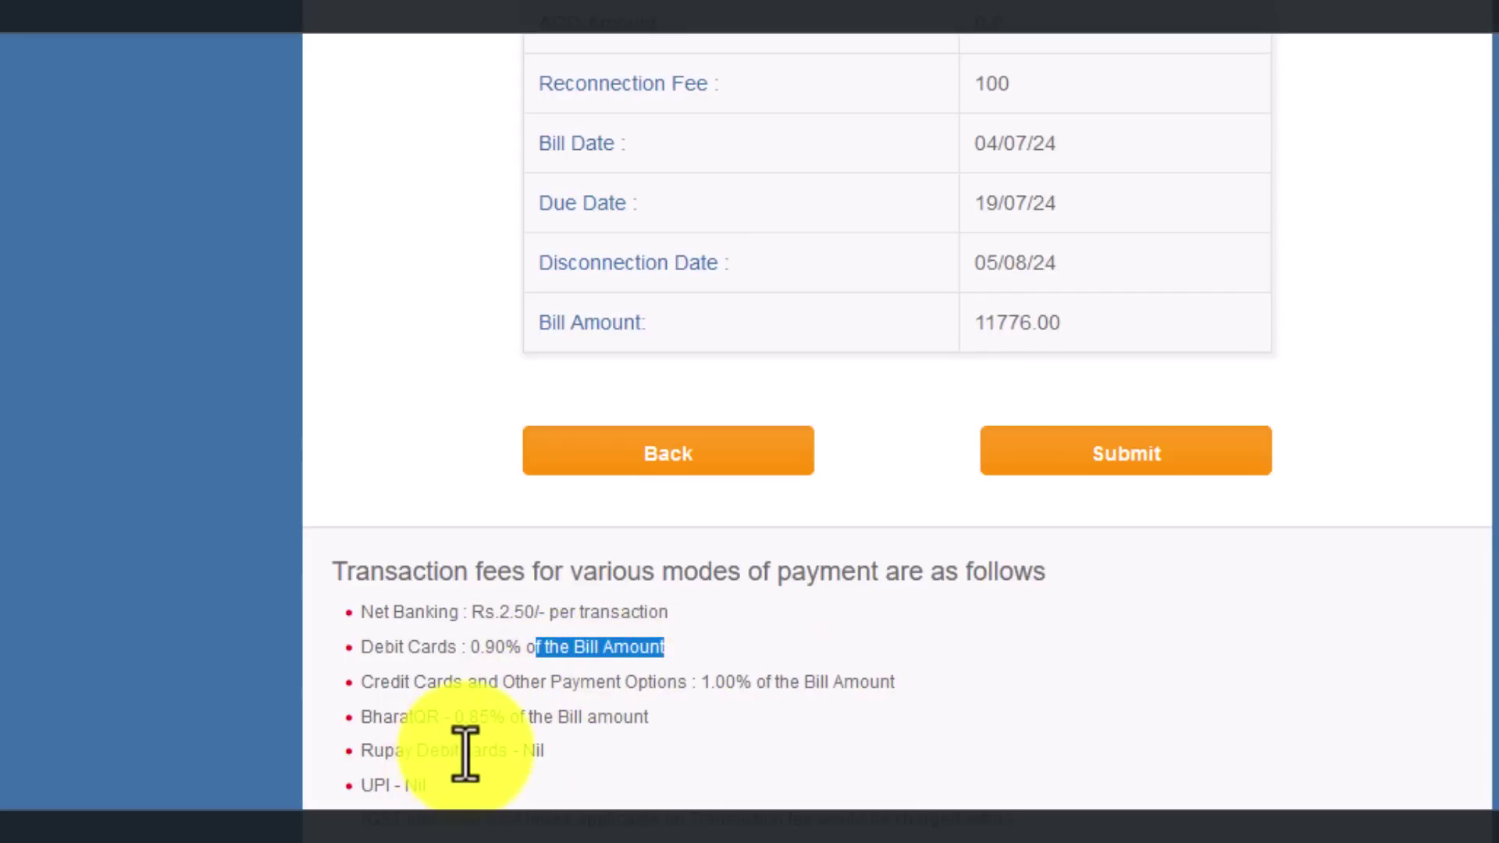
{"action": "left_click_drag", "start_coordinate": [545, 751], "coordinate": [384, 744]}
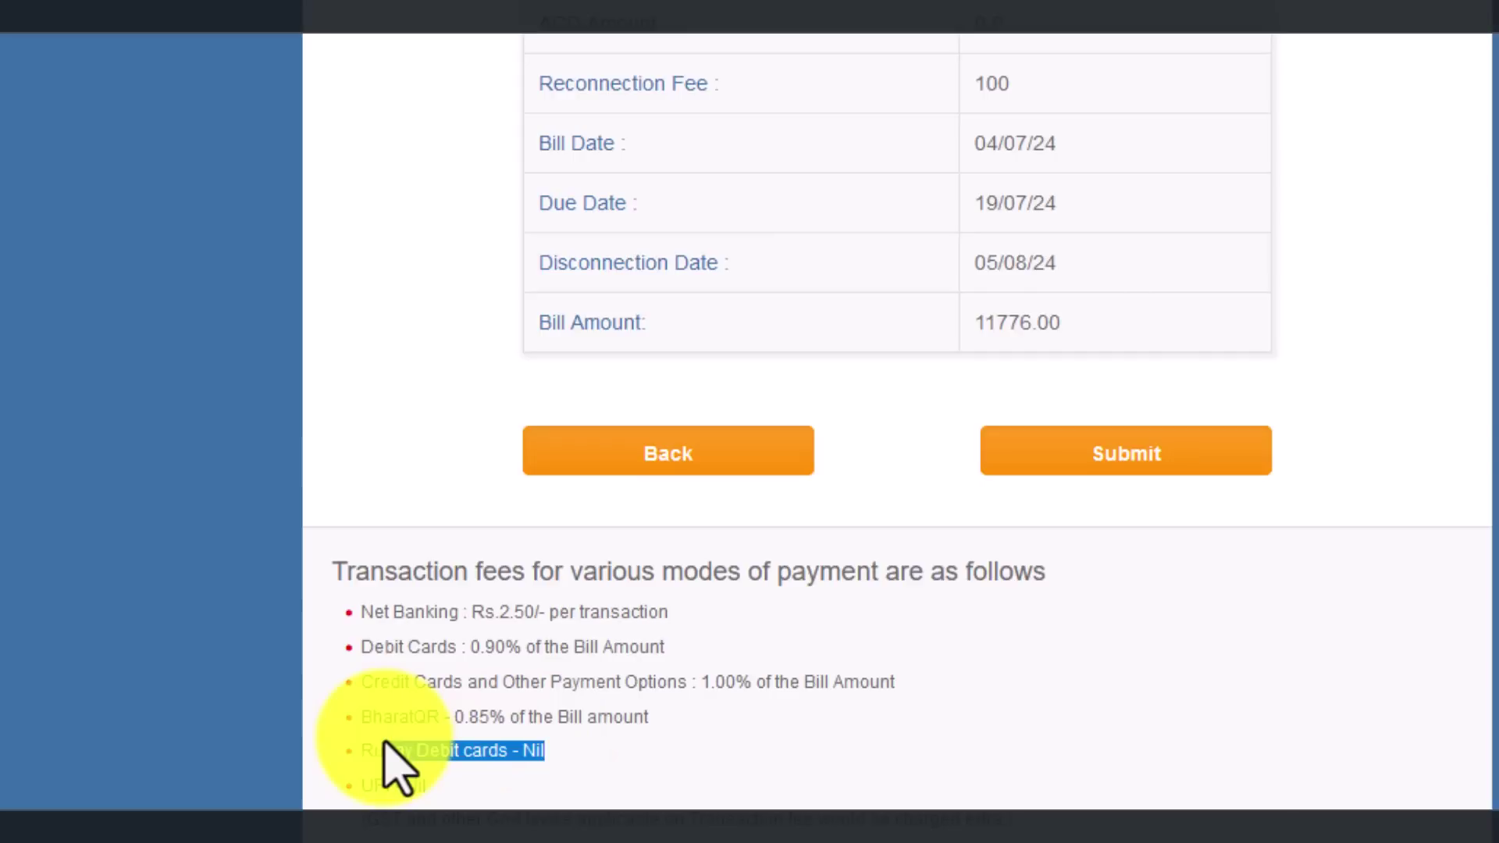
{"action": "left_click_drag", "start_coordinate": [428, 786], "coordinate": [348, 776]}
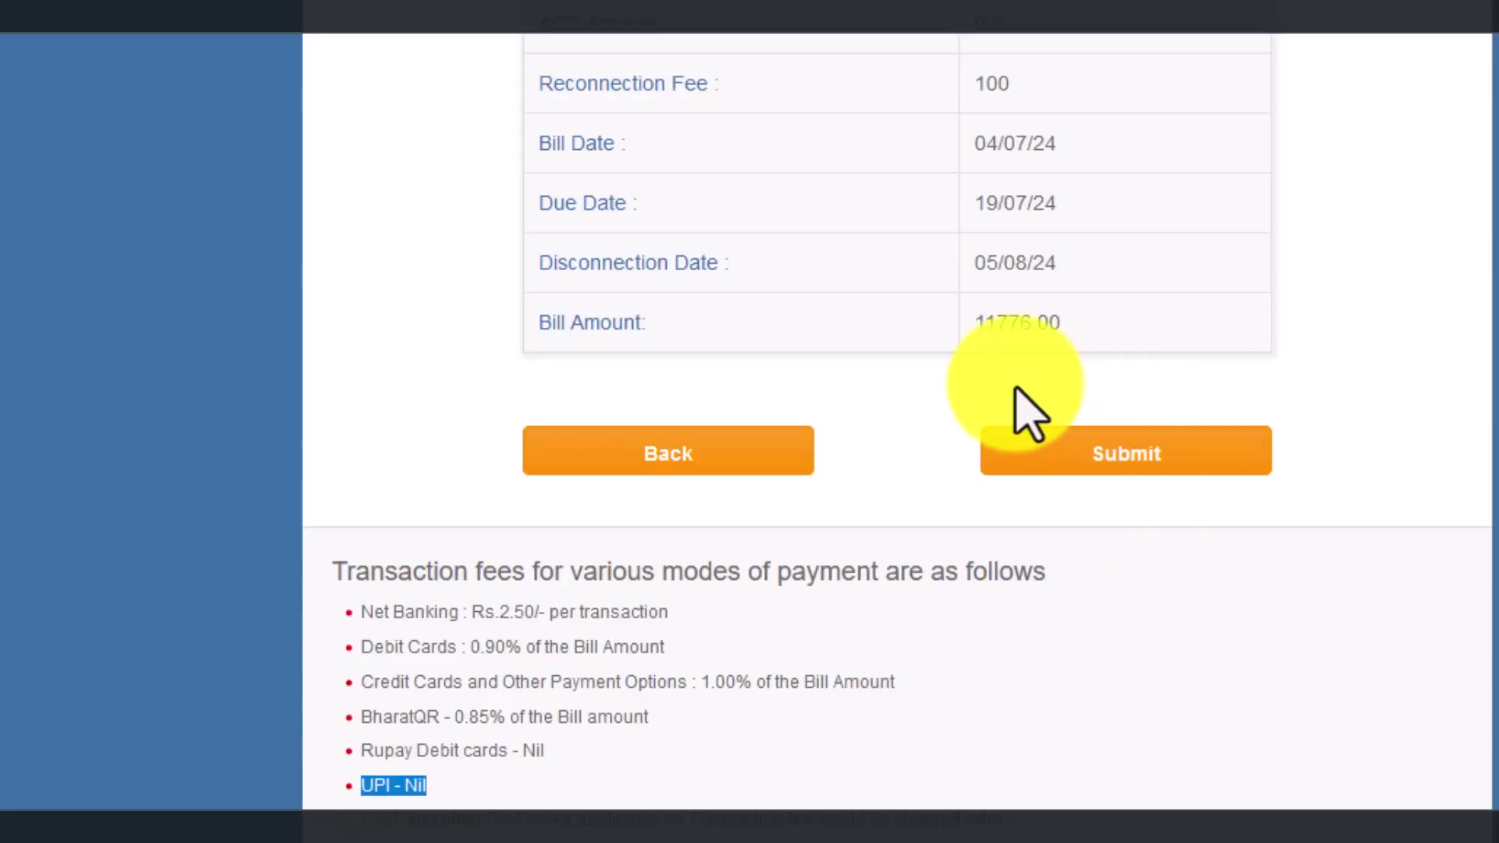
Step: Submit the ₹11776 bill, view the Debit Card, Internet Banking and G Pay options, then open UPI
{"action": "left_click", "coordinate": [1089, 451]}
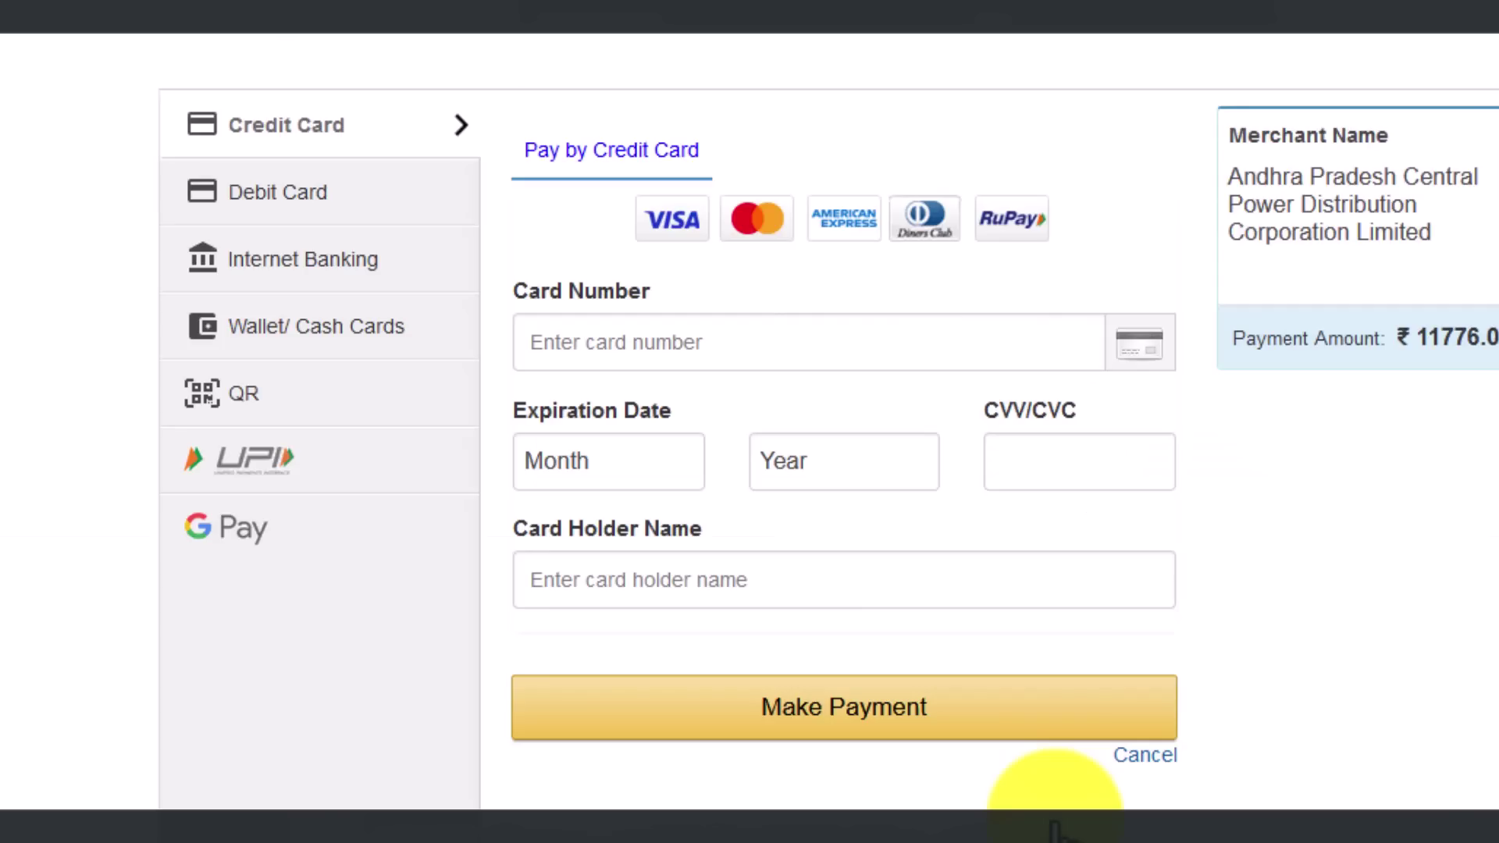
{"action": "left_click", "coordinate": [322, 209]}
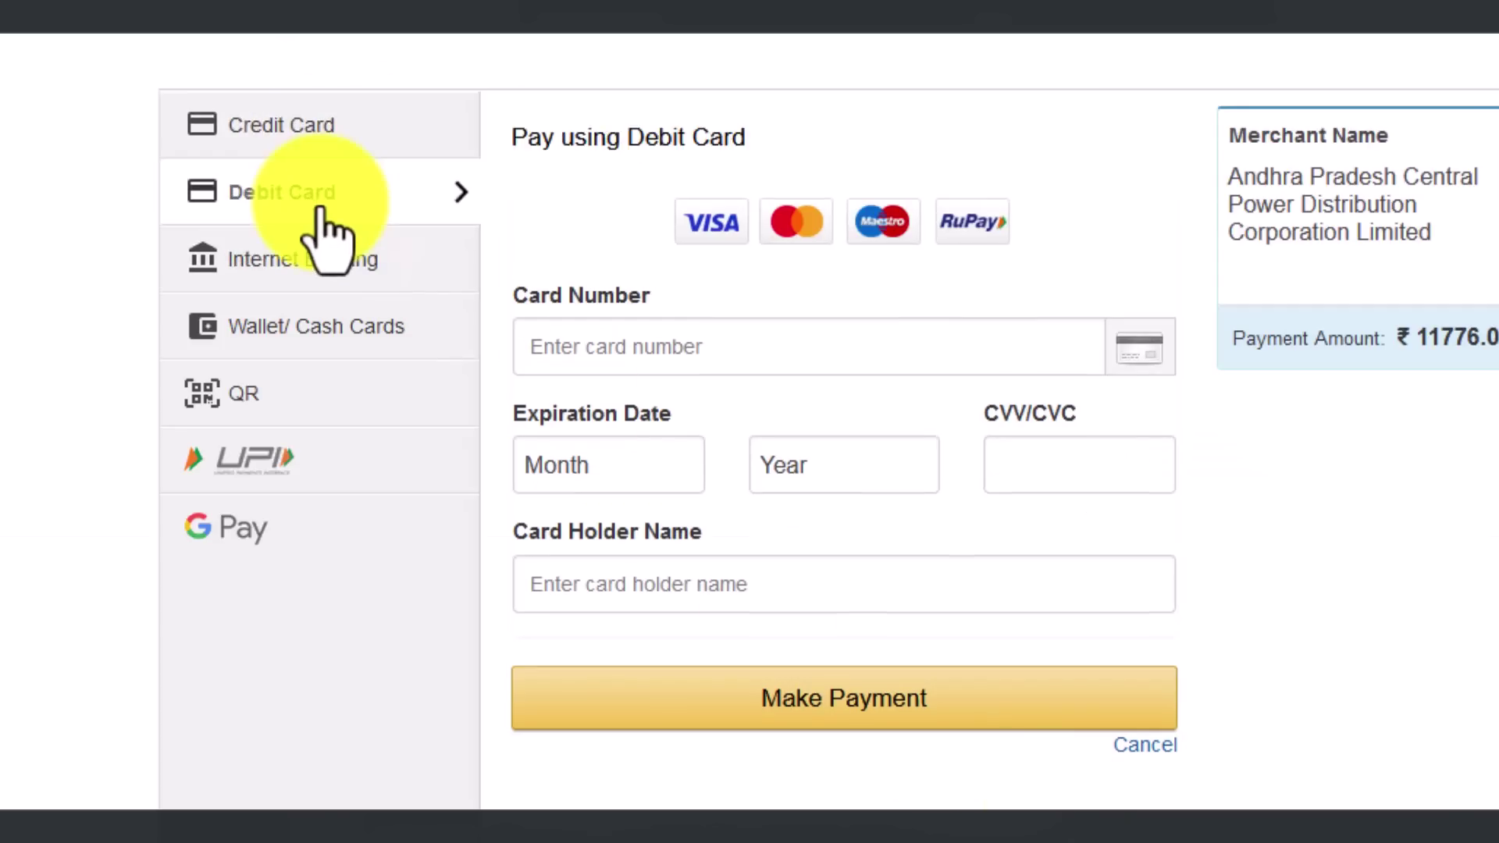
{"action": "left_click", "coordinate": [353, 265]}
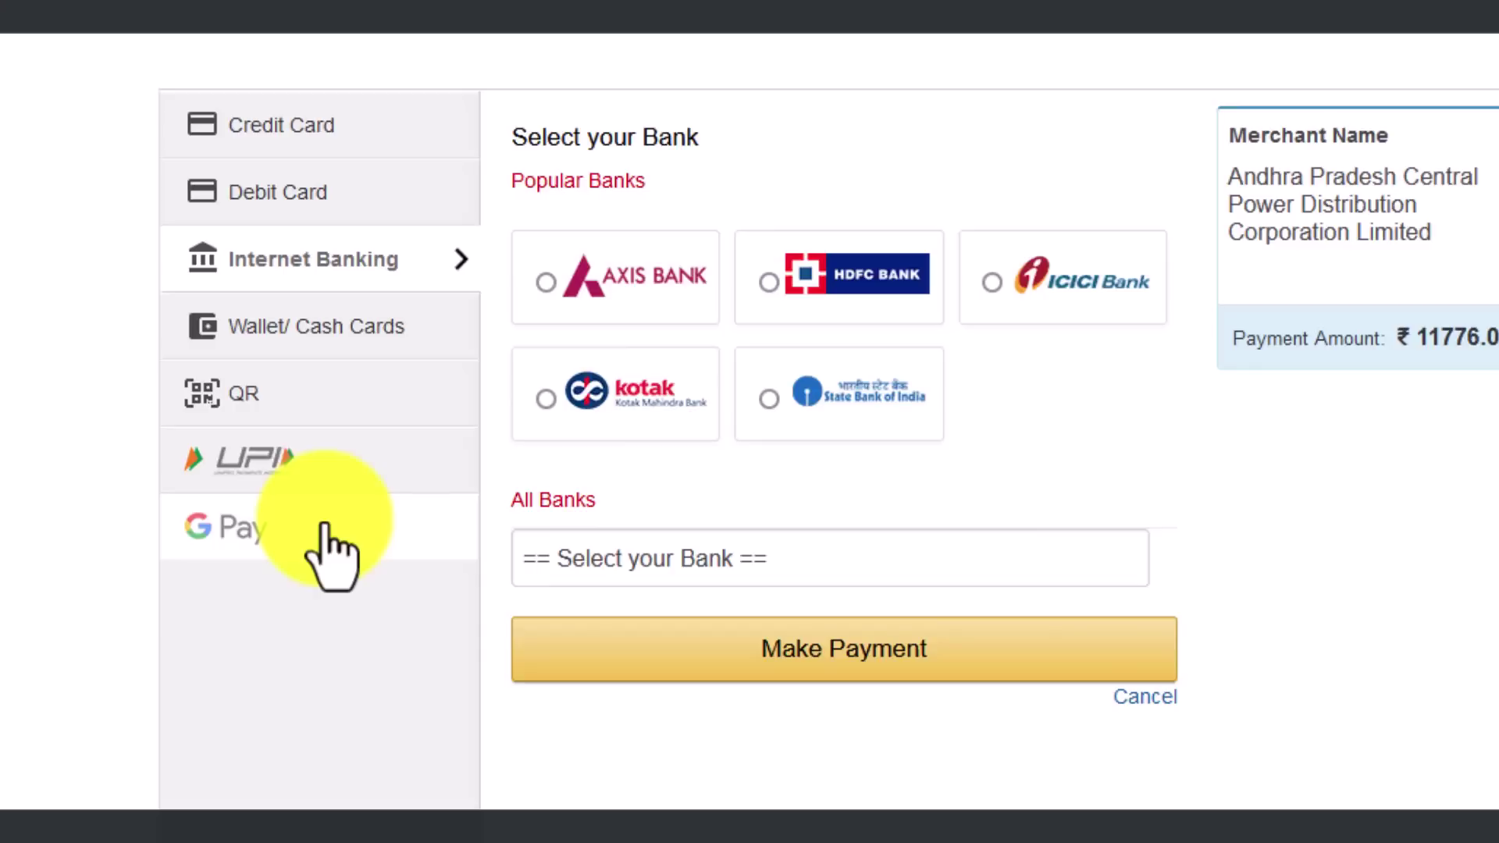
{"action": "left_click", "coordinate": [302, 537]}
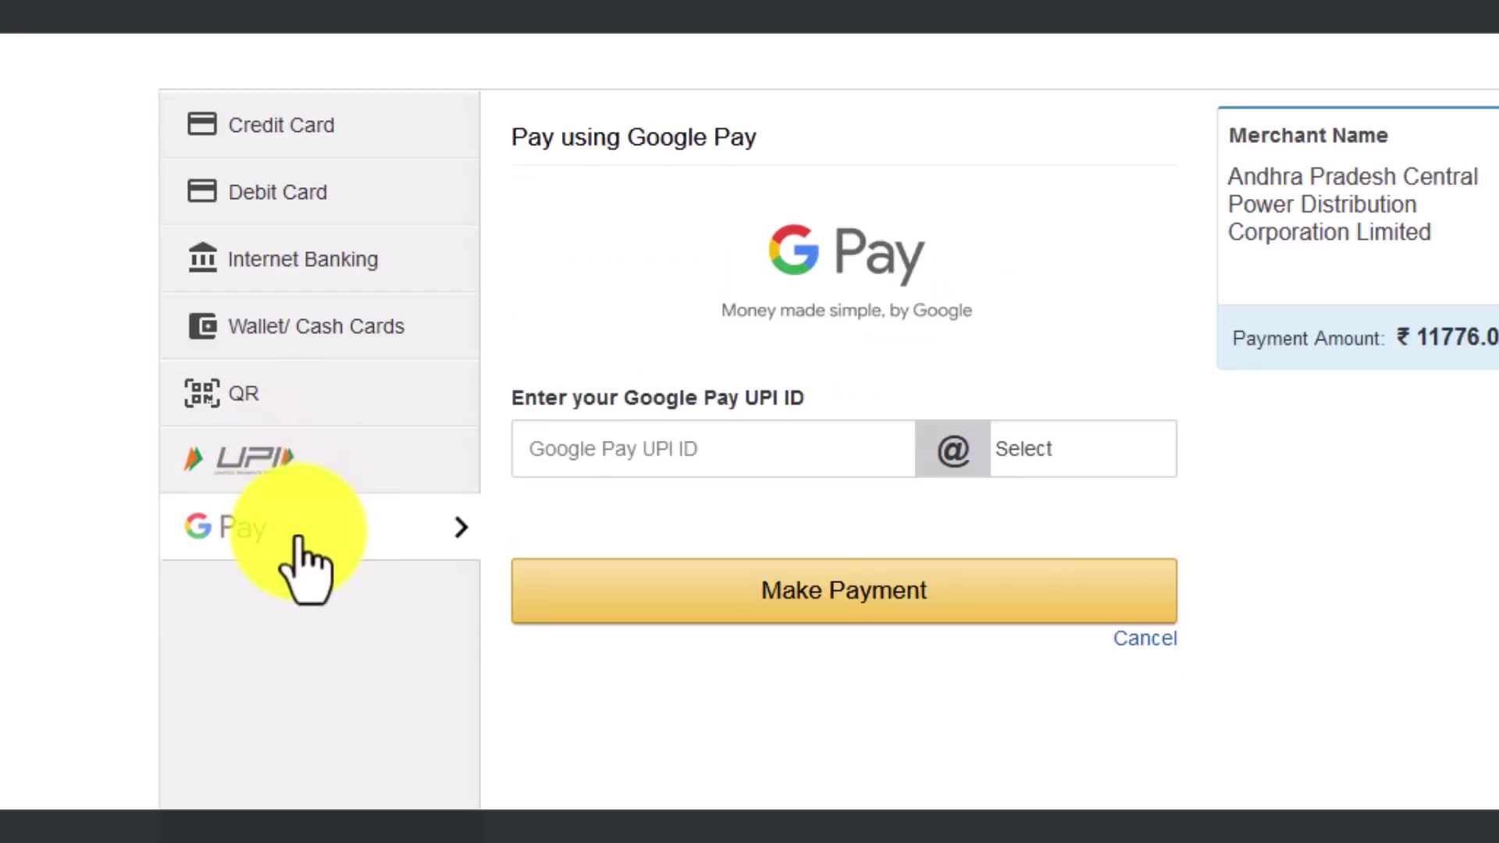
{"action": "left_click", "coordinate": [328, 474]}
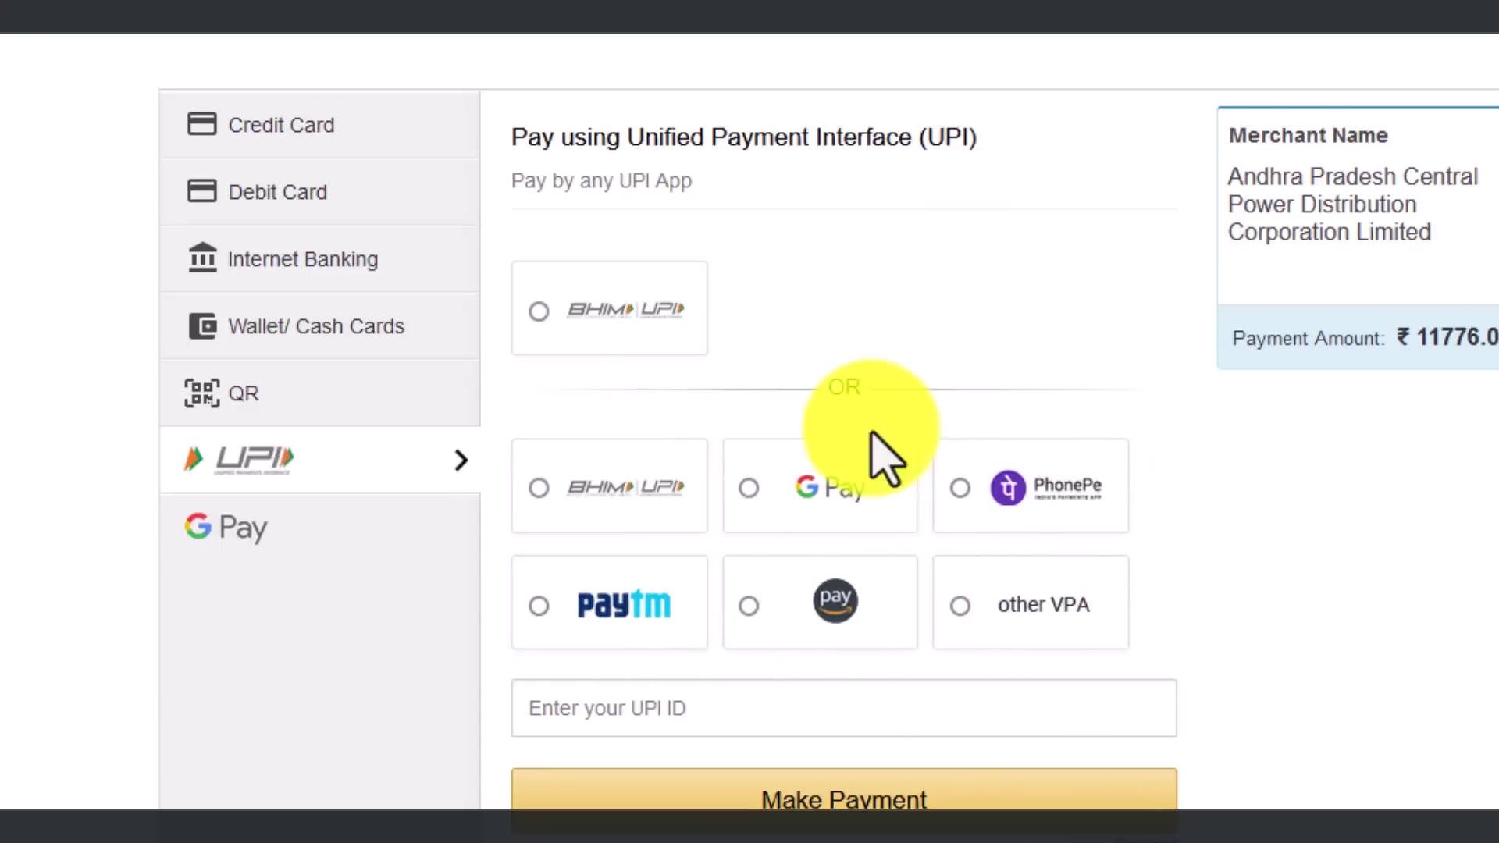
{"action": "left_click", "coordinate": [976, 492]}
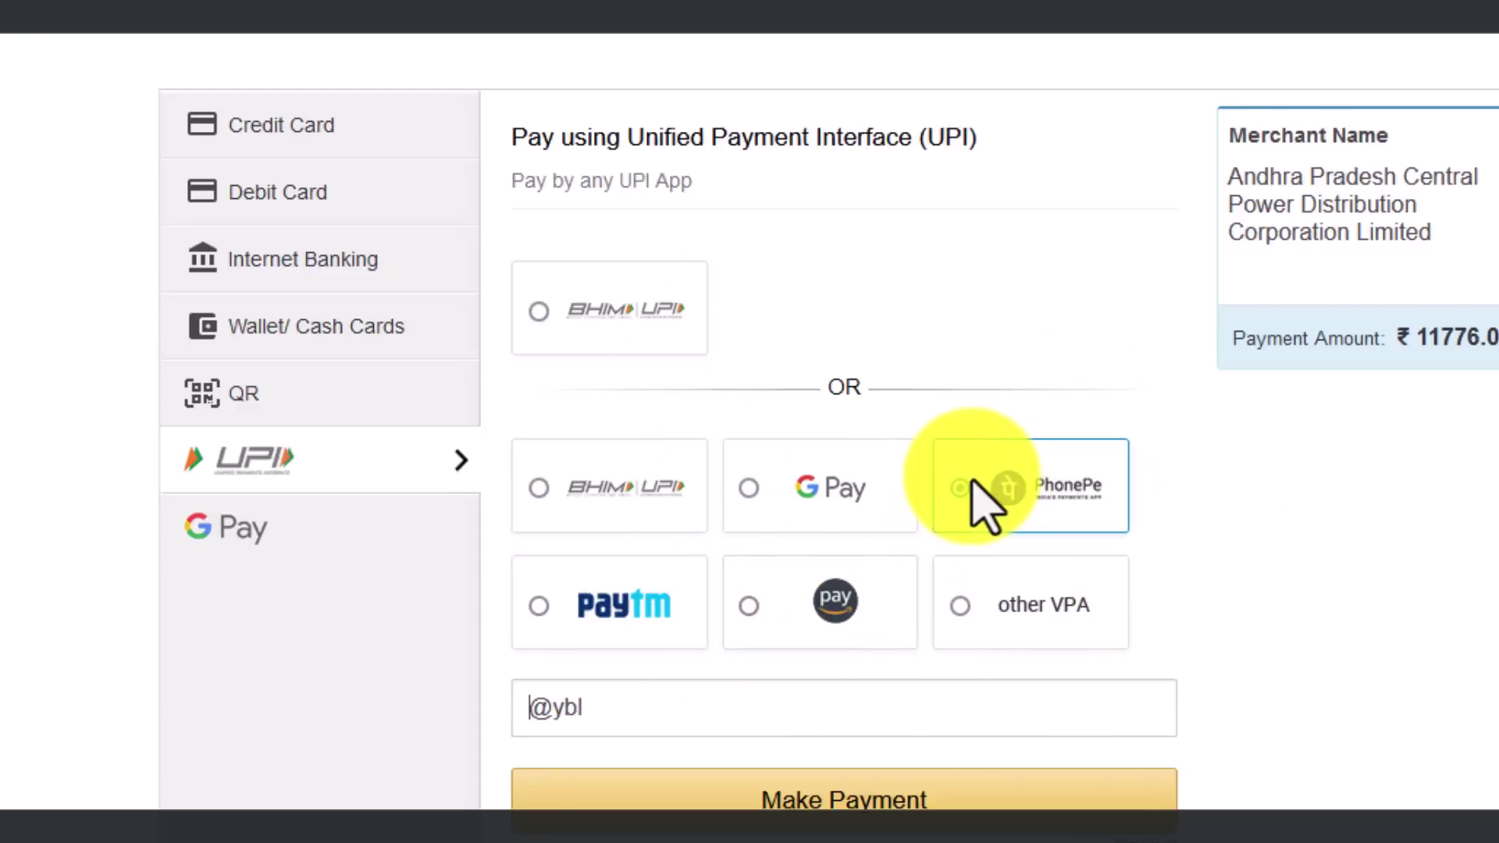
{"action": "left_click", "coordinate": [521, 712]}
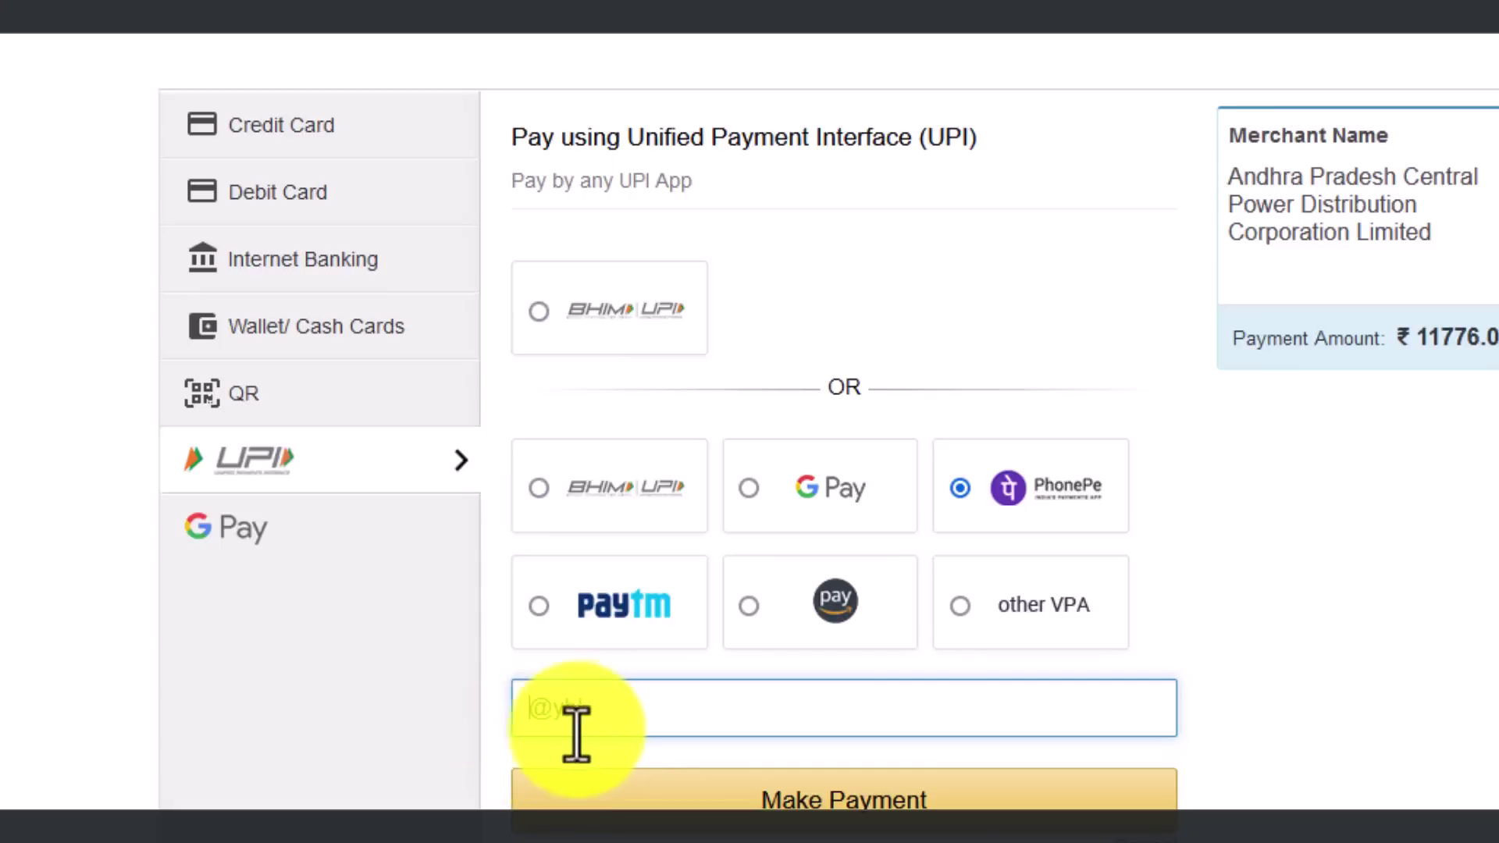
{"action": "mouse_move", "coordinate": [589, 713]}
{"action": "left_mouse_down"}
{"action": "mouse_move", "coordinate": [547, 712]}
{"action": "mouse_move", "coordinate": [616, 706]}
{"action": "left_mouse_up"}
{"action": "left_click", "coordinate": [616, 705]}
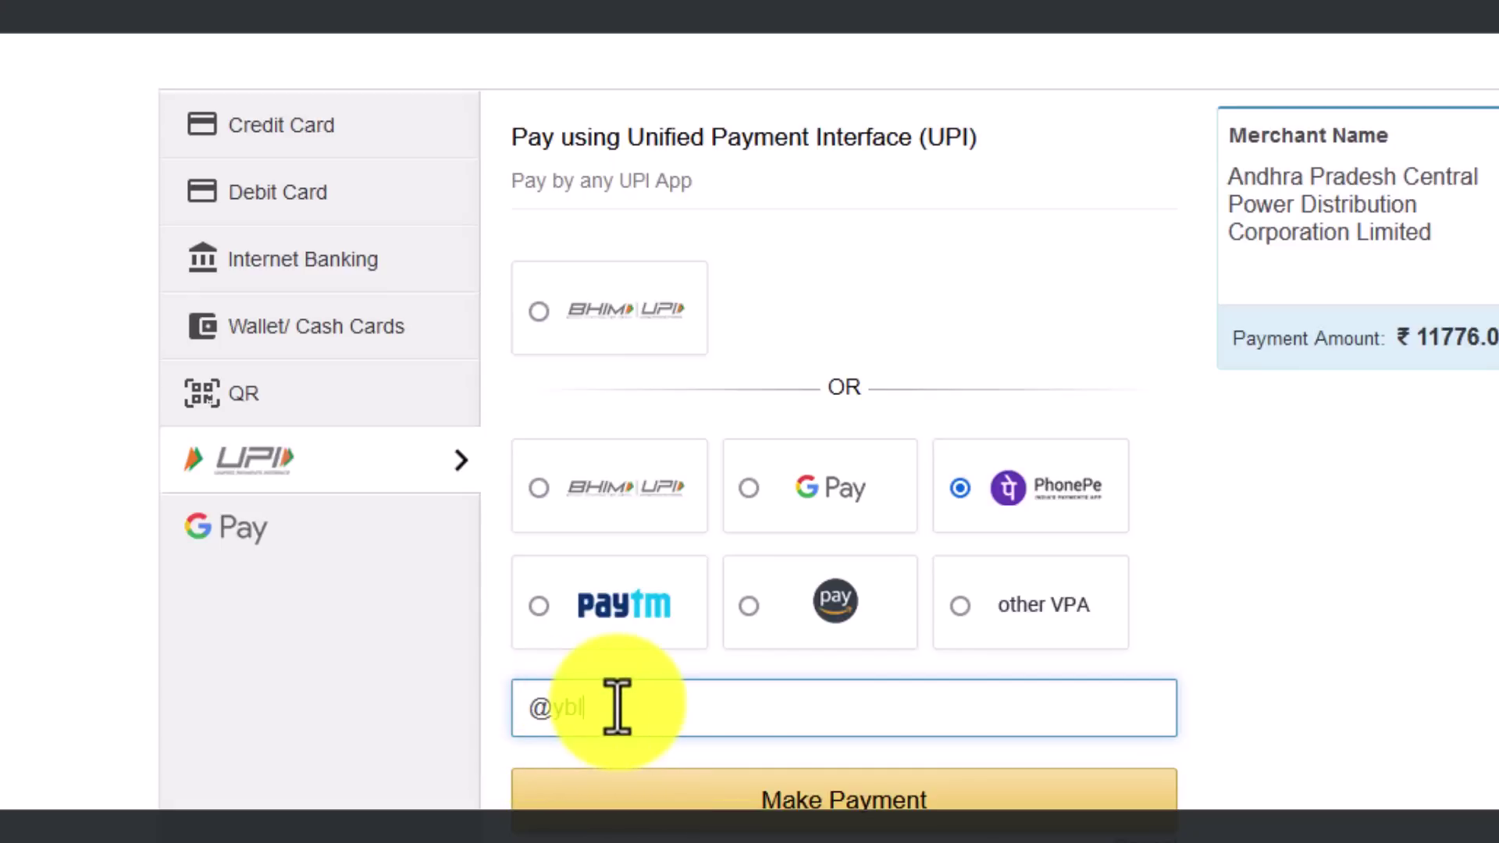
{"action": "key", "text": "Home"}
{"action": "left_click", "coordinate": [844, 543]}
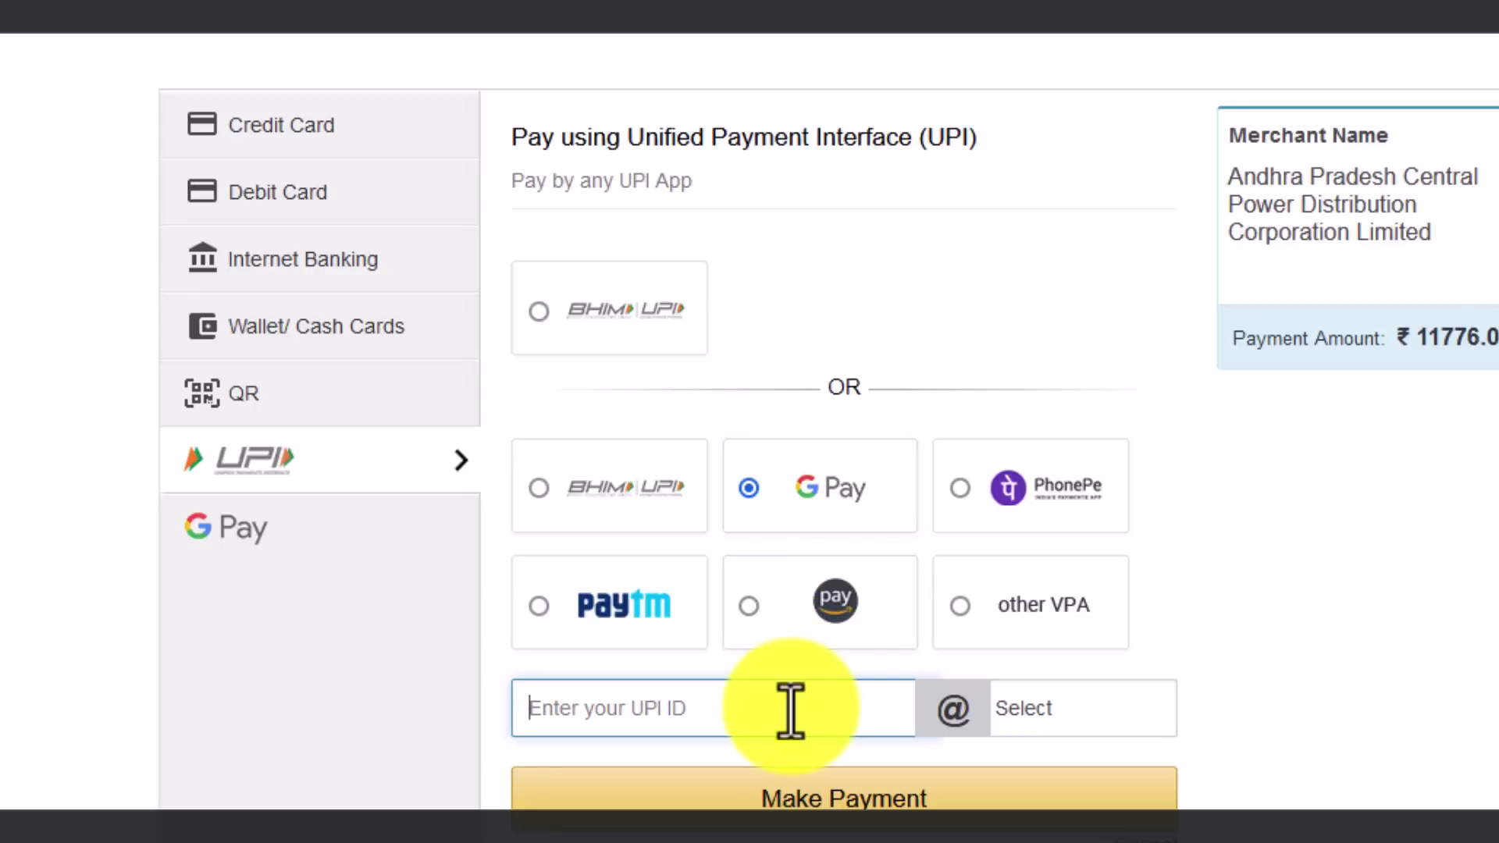
{"action": "left_click", "coordinate": [1086, 731]}
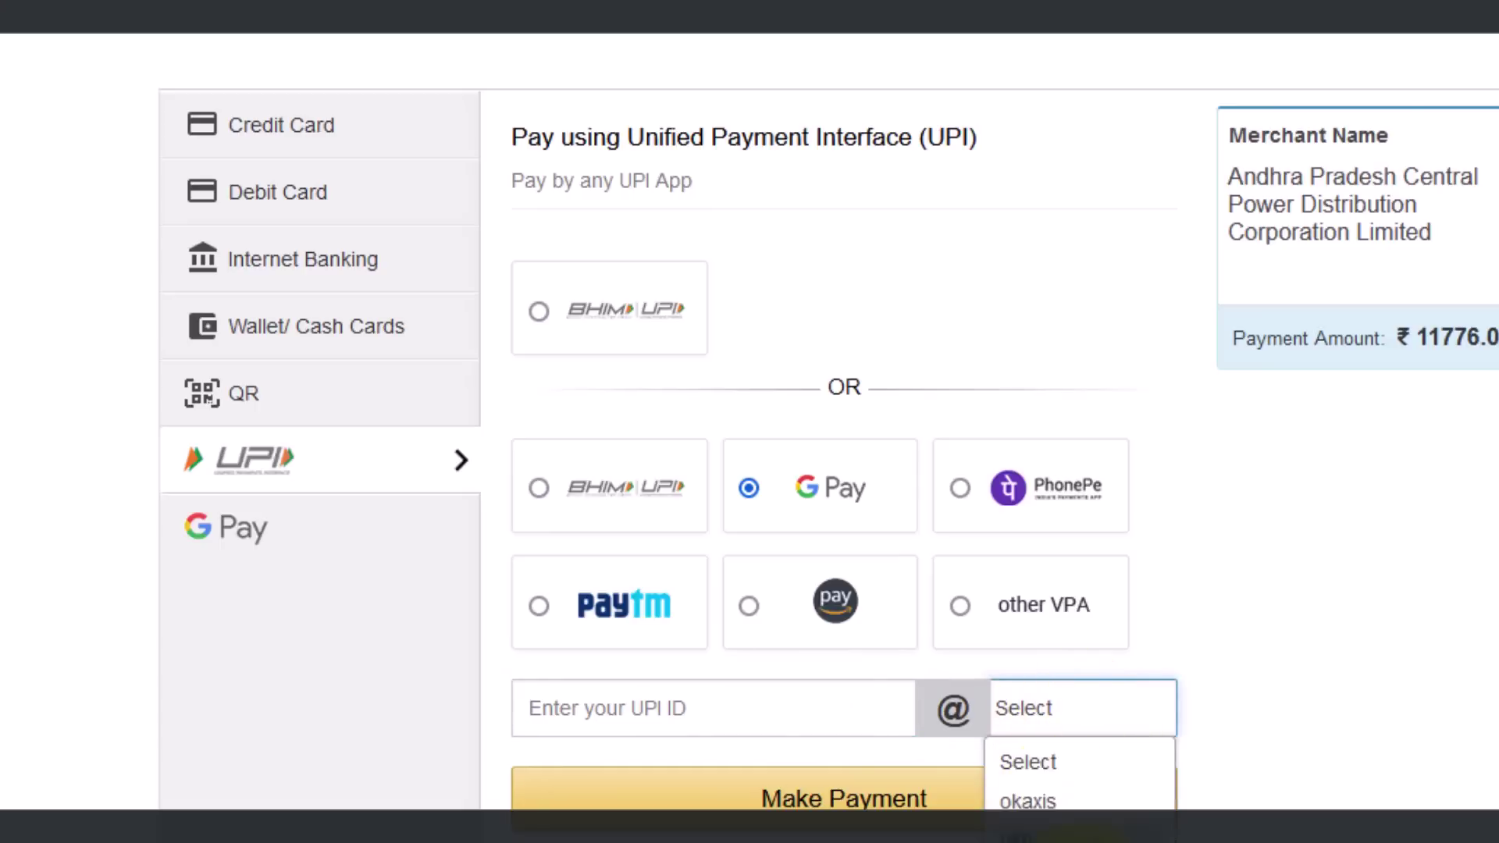
{"action": "left_click", "coordinate": [1046, 509]}
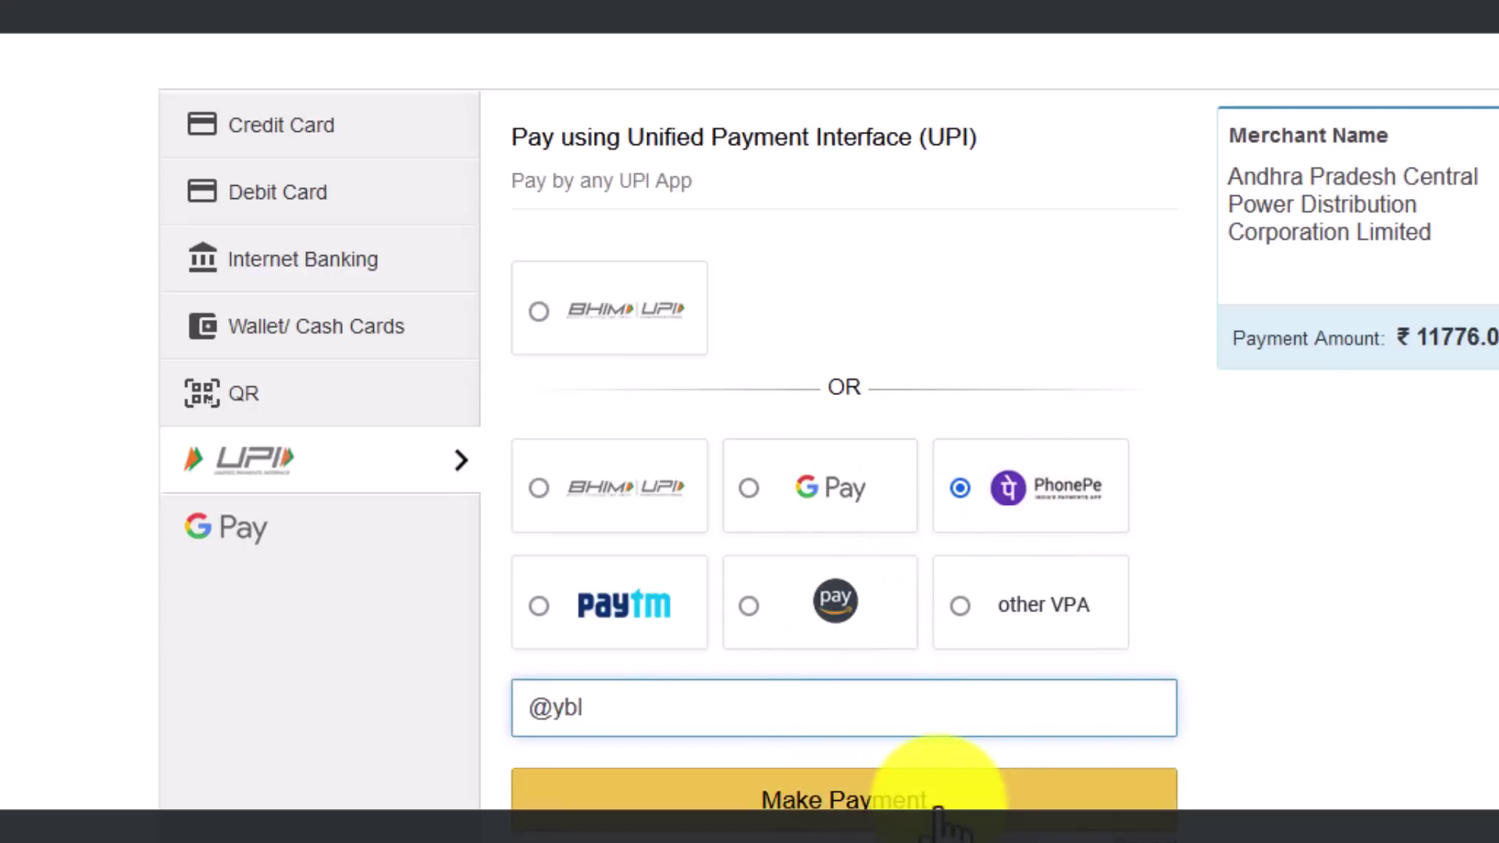
{"action": "left_click", "coordinate": [525, 713]}
{"action": "key", "text": "Return"}
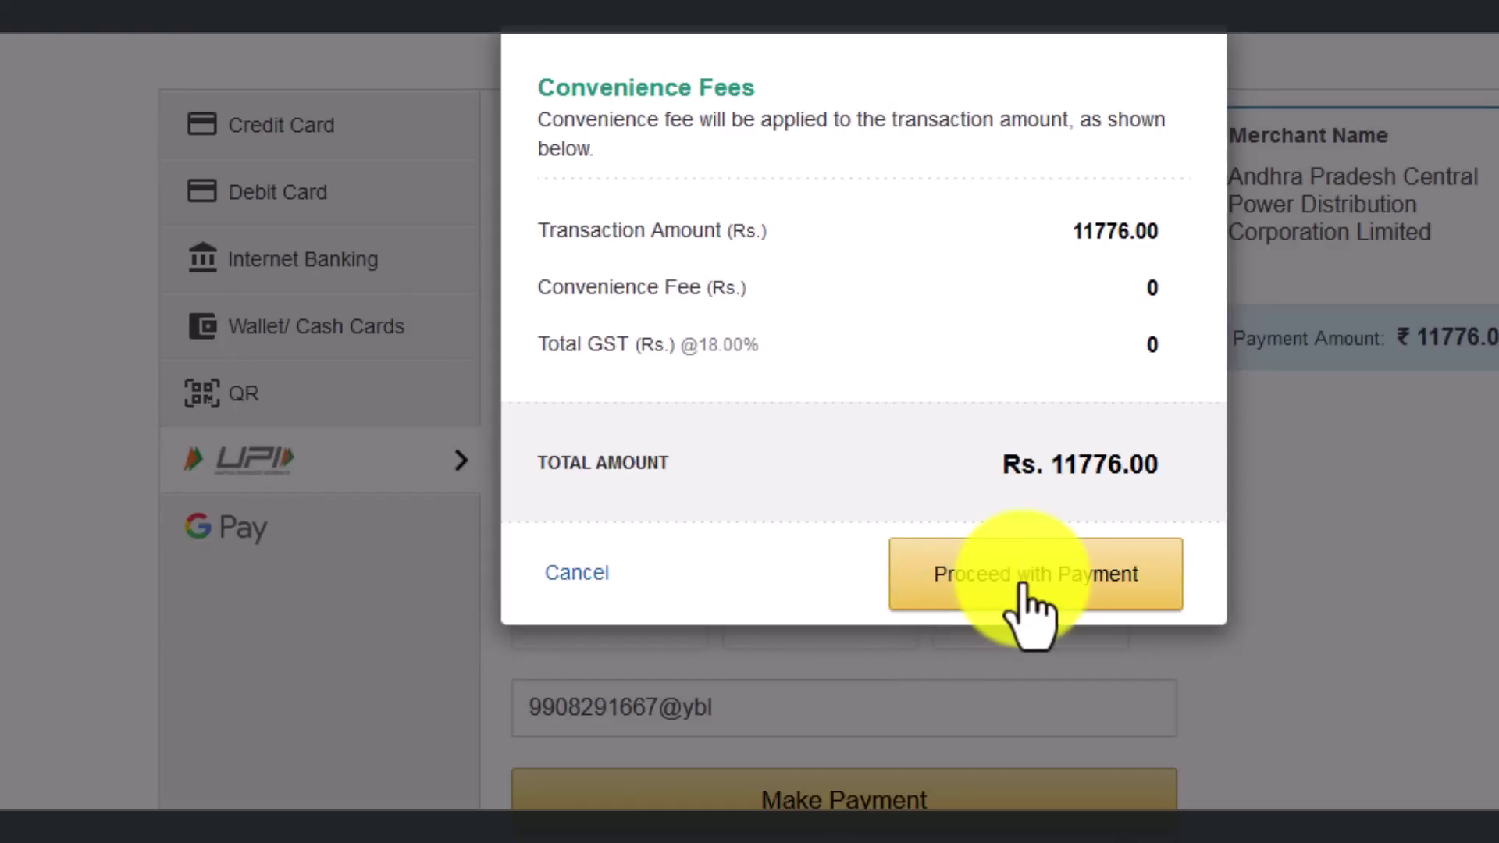
Step: Review the zero convenience fee and GST, then proceed with the Rs. 11776.00 payment
{"action": "left_click_drag", "start_coordinate": [538, 288], "coordinate": [886, 355]}
{"action": "left_click", "coordinate": [1177, 309]}
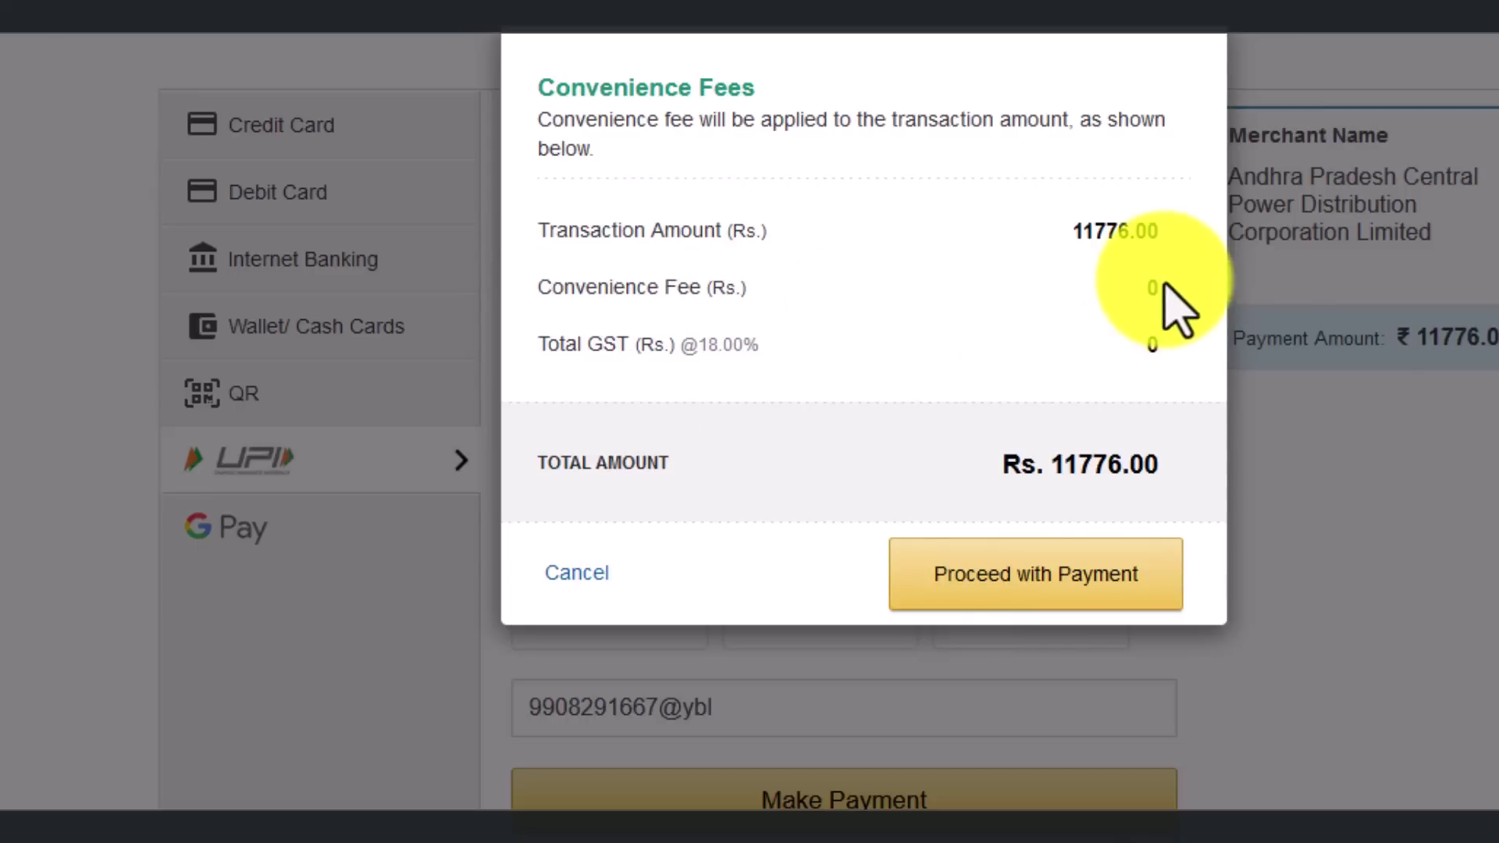
{"action": "left_click", "coordinate": [961, 575]}
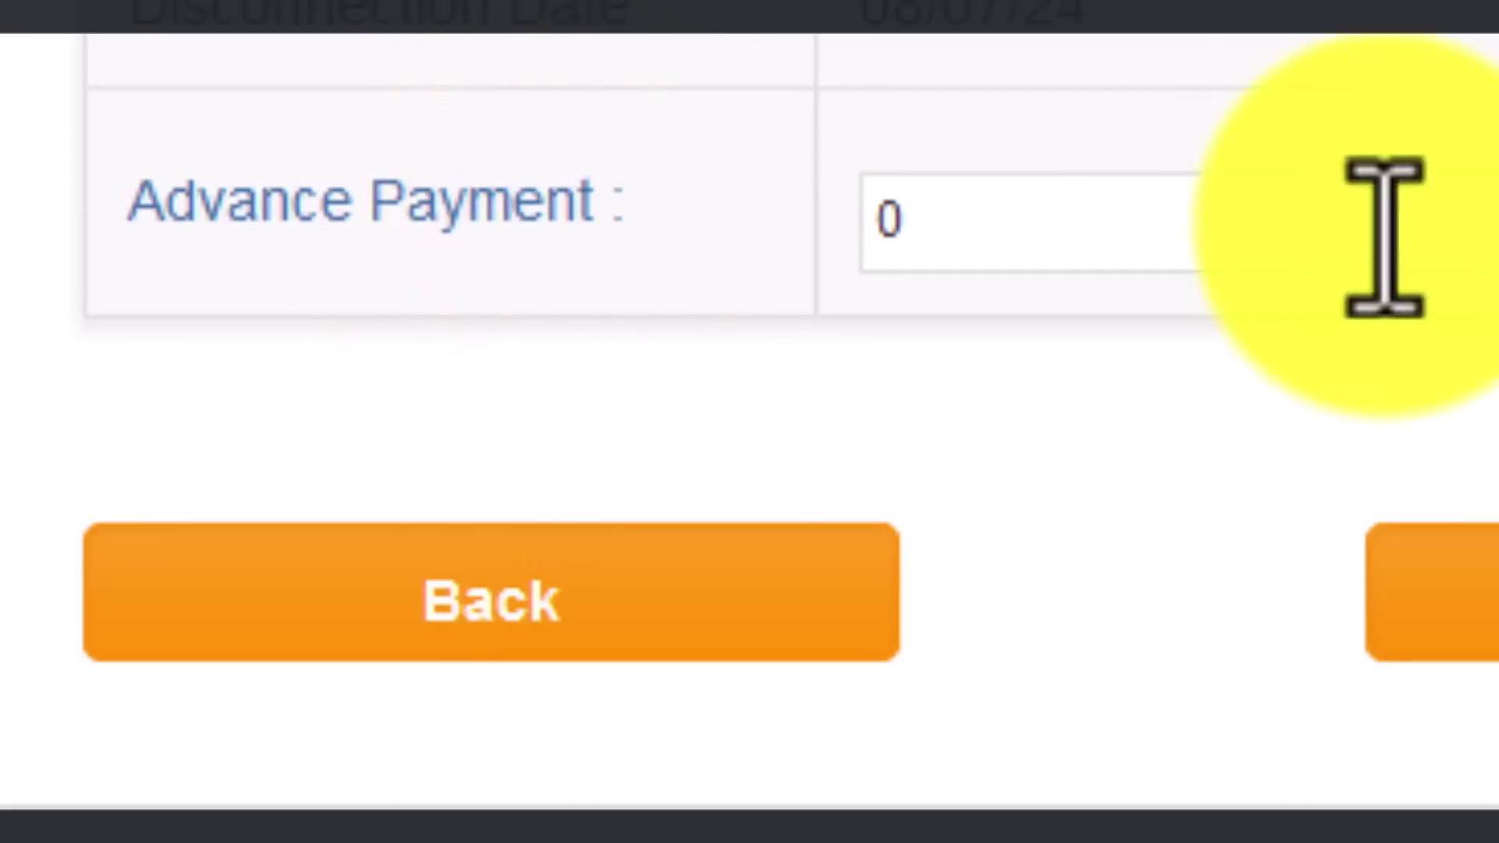
Step: Check that the Advance Payment amount stays at 0
{"action": "left_click", "coordinate": [1148, 210]}
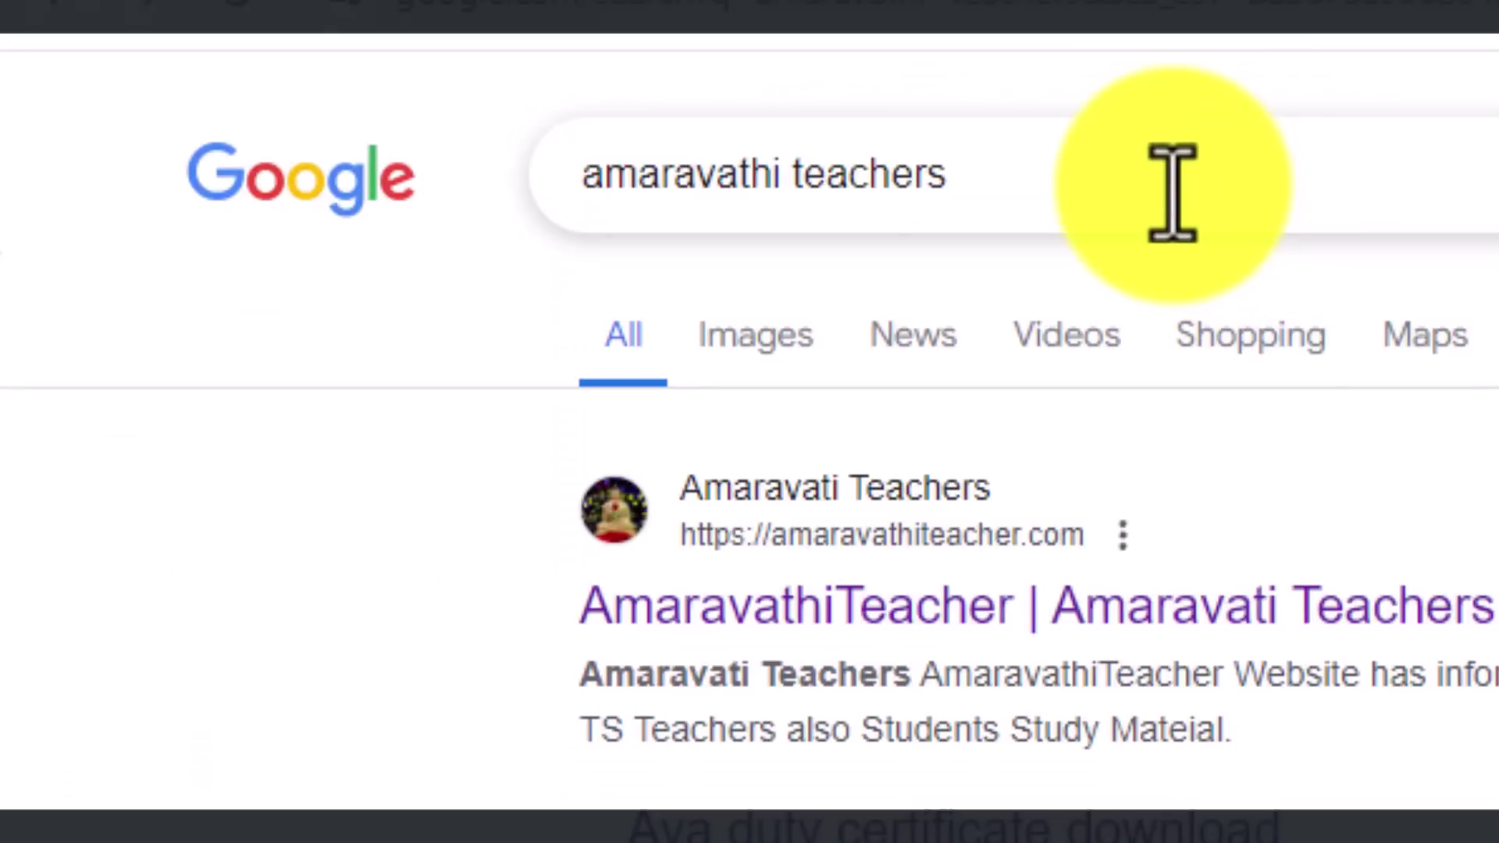
Step: Open the amaravathiteacher.com result from the 'amaravathi teachers' Google search
{"action": "left_click", "coordinate": [1173, 192]}
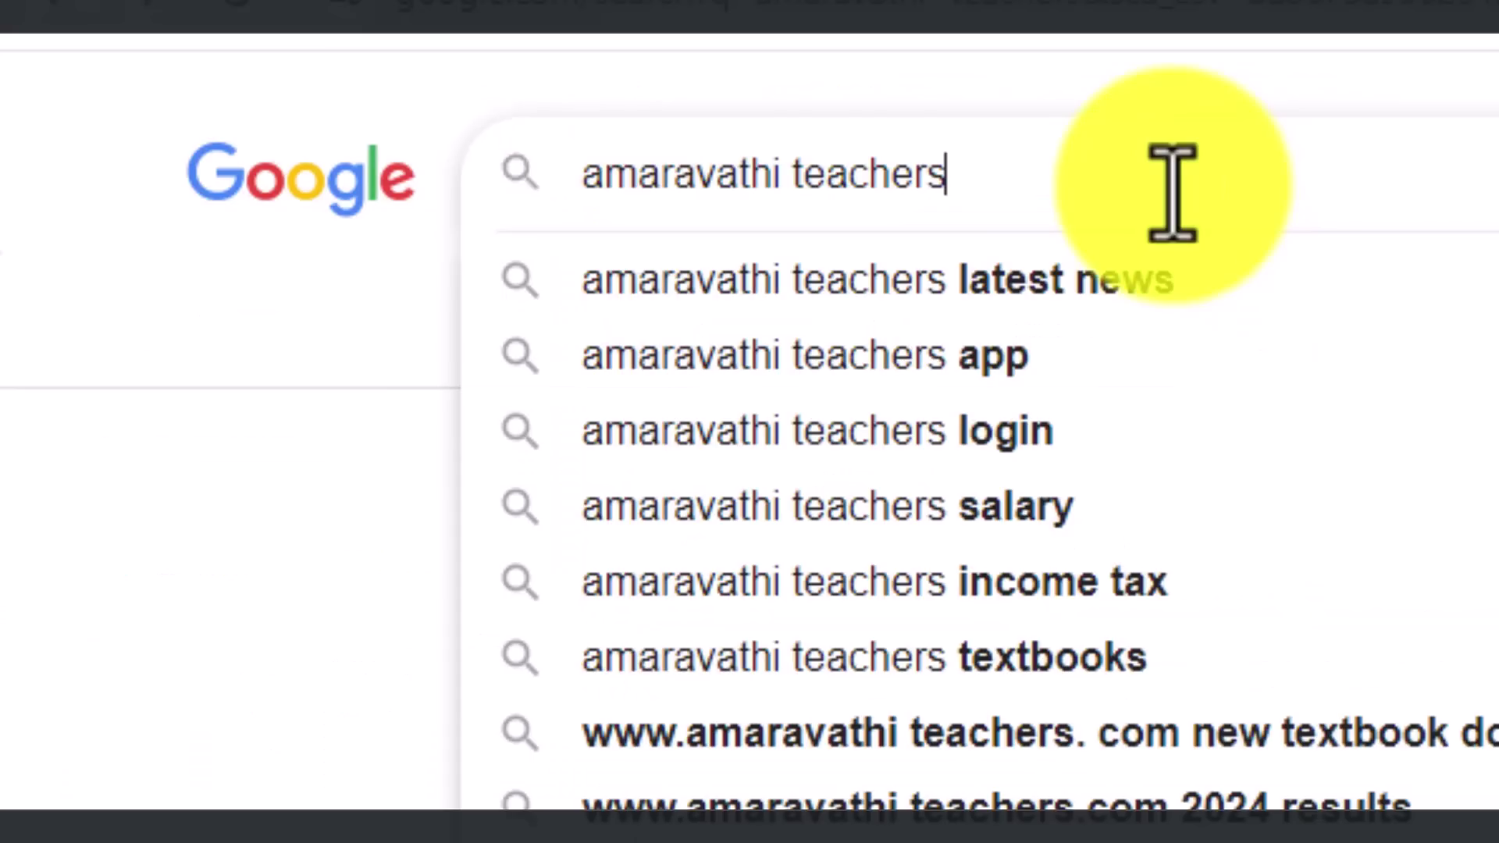
{"action": "left_click", "coordinate": [251, 699]}
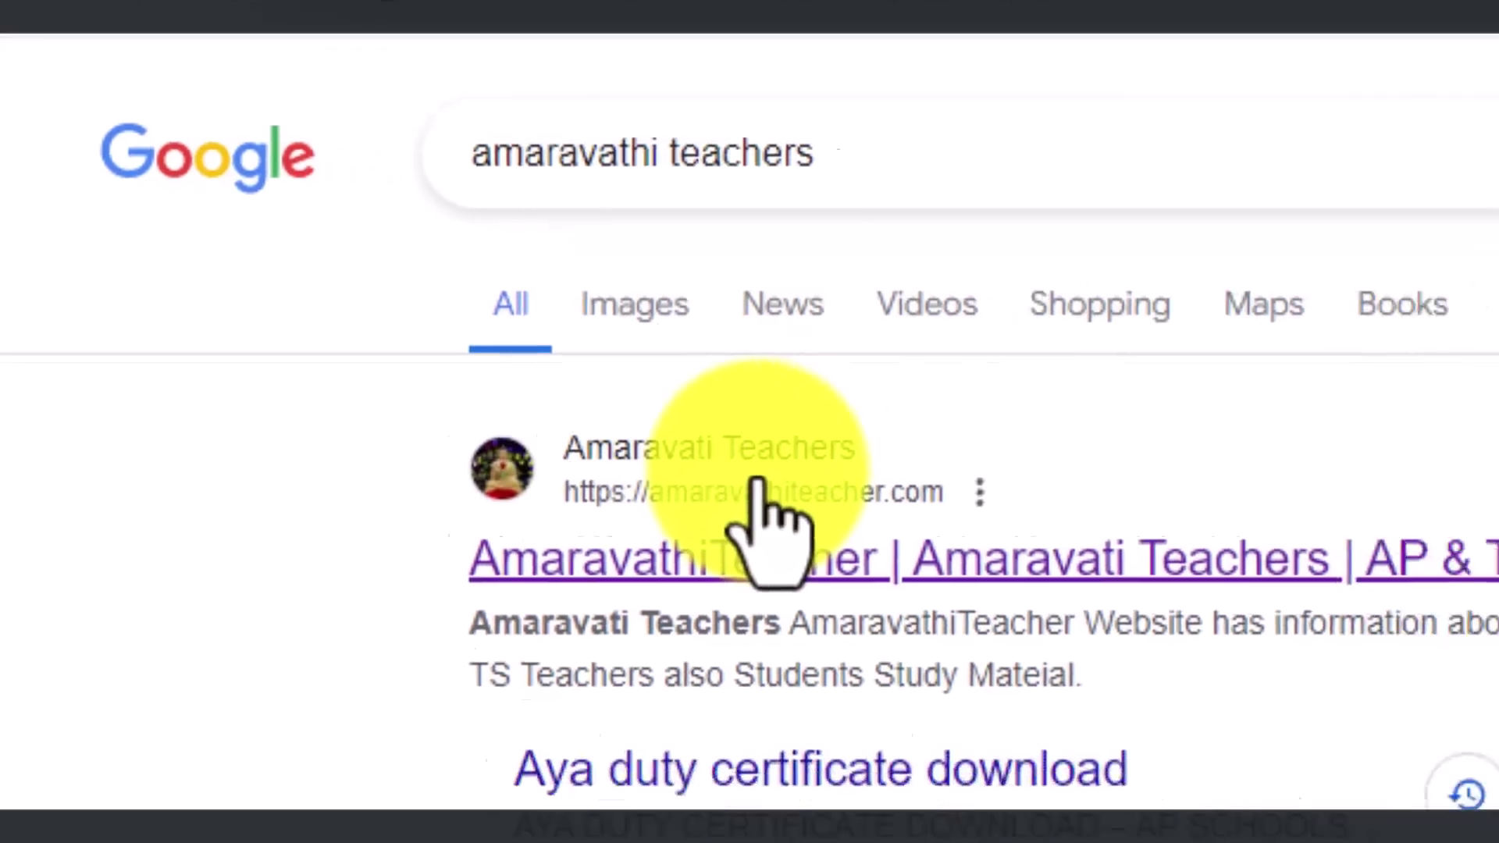
{"action": "left_click", "coordinate": [888, 523]}
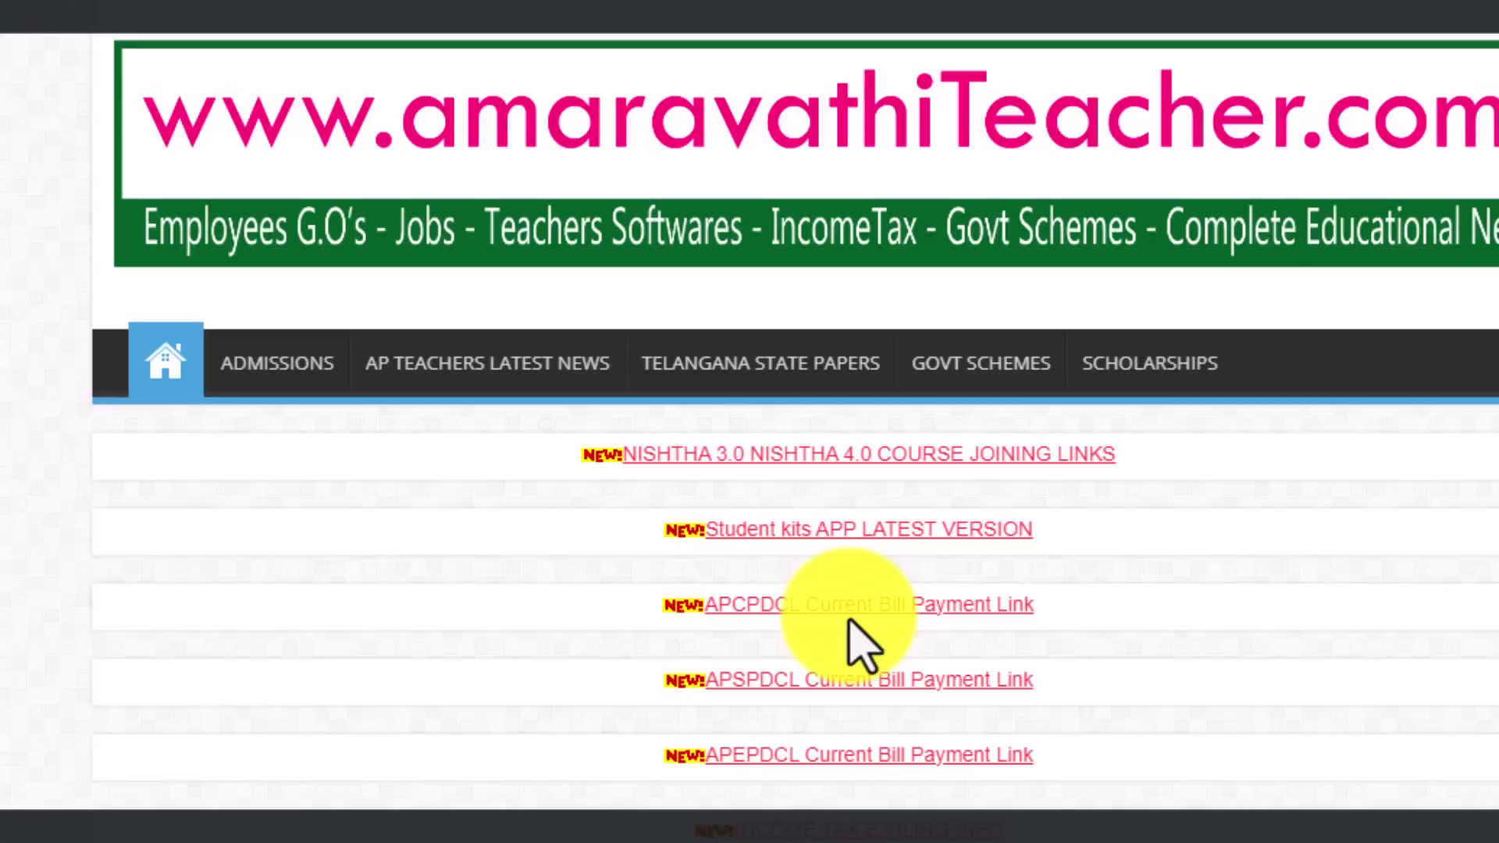
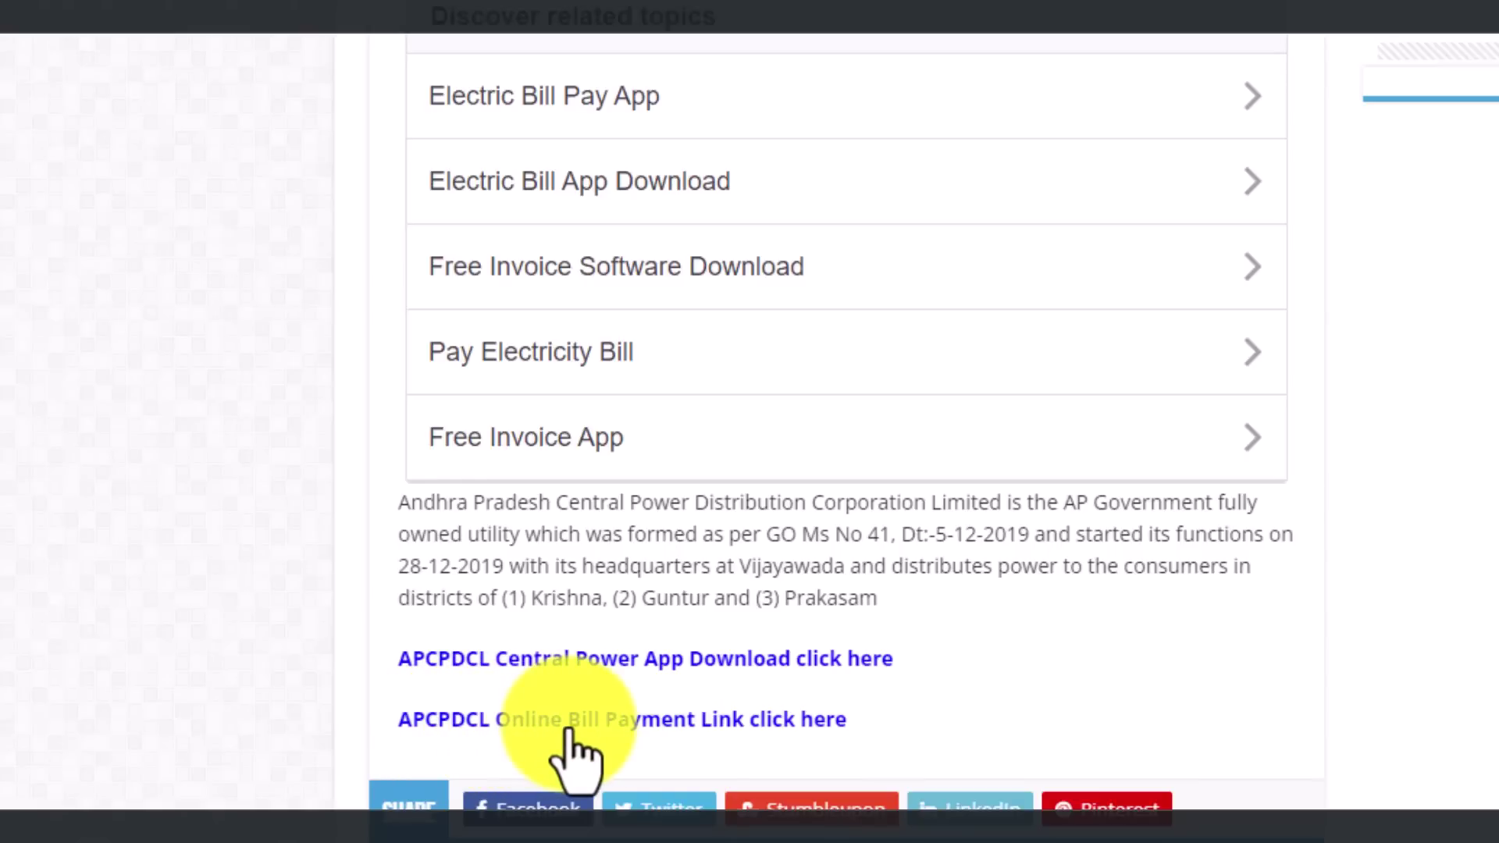
Step: Open the APCPDCL Online Bill Payment form and enter the 13-digit service number and mobile number
{"action": "left_click", "coordinate": [615, 725]}
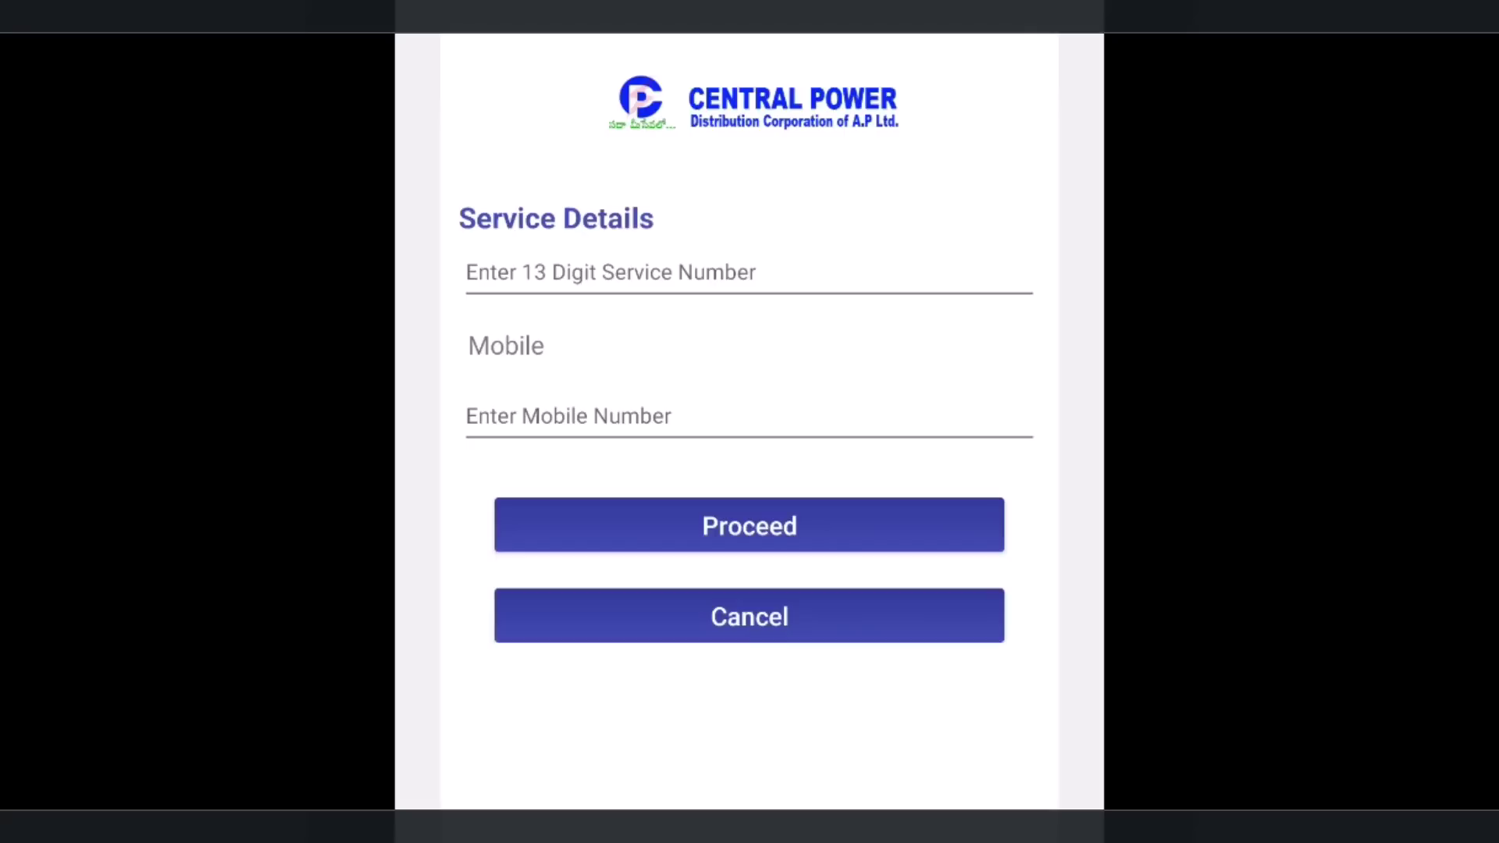
{"action": "left_click", "coordinate": [468, 272]}
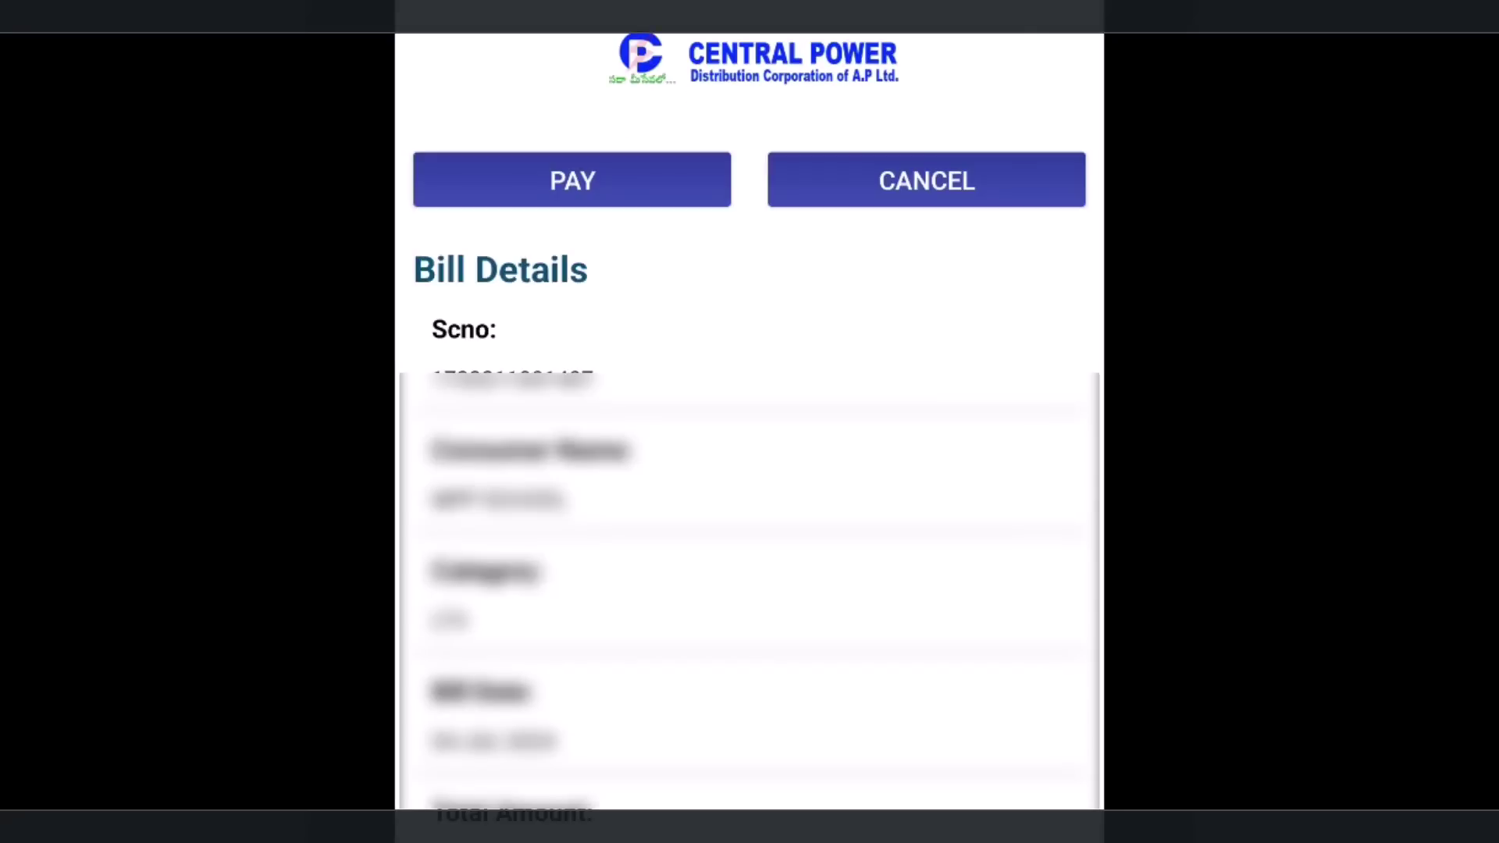
Step: Pay the ₹11776 bill through the BillDesk gateway, accepting its terms and conditions
{"action": "left_click", "coordinate": [573, 180]}
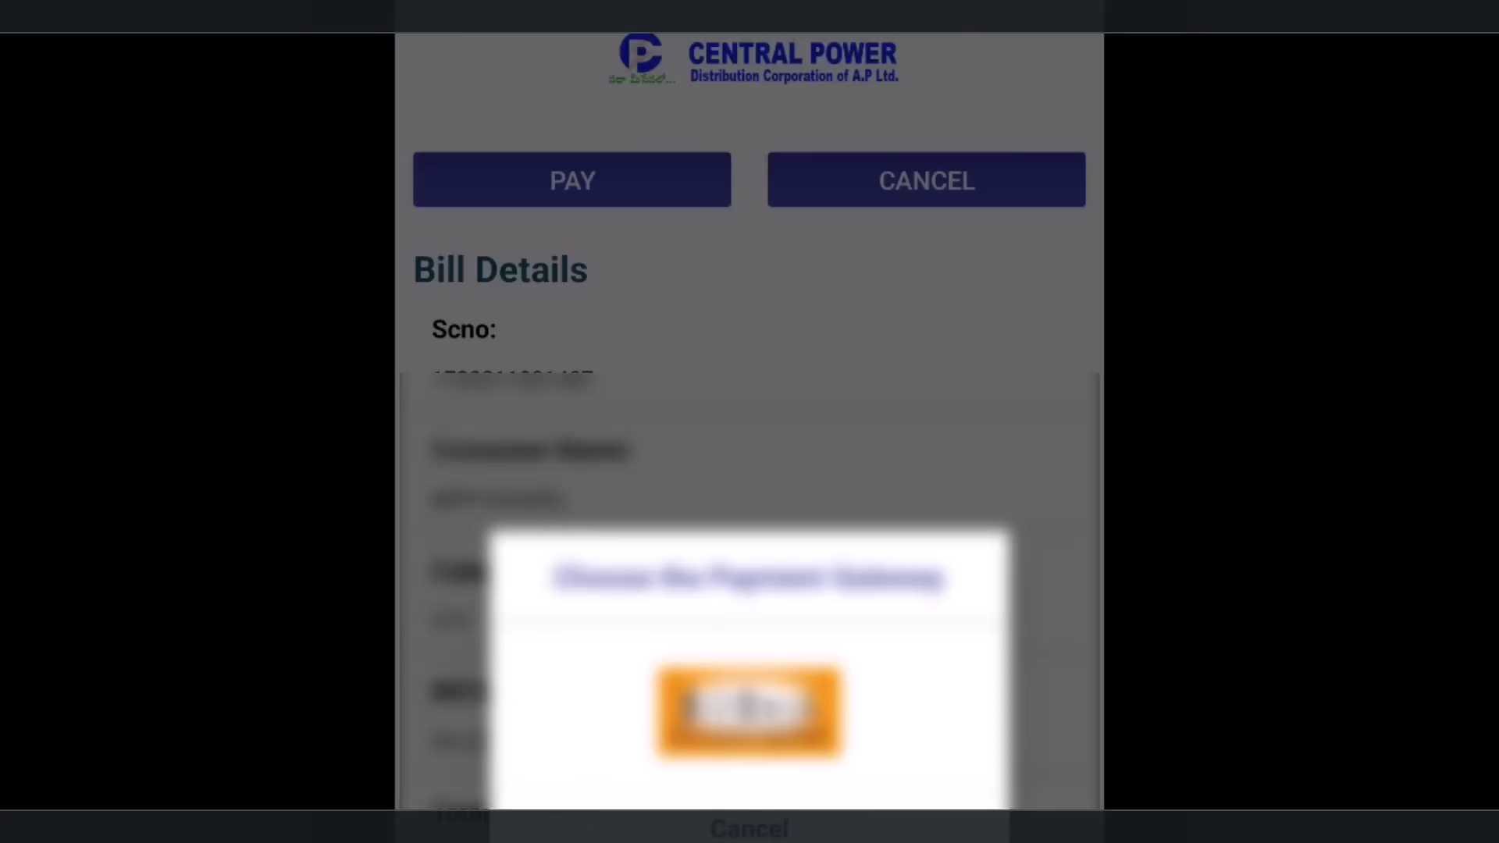
{"action": "left_click", "coordinate": [749, 710]}
{"action": "left_click", "coordinate": [494, 555]}
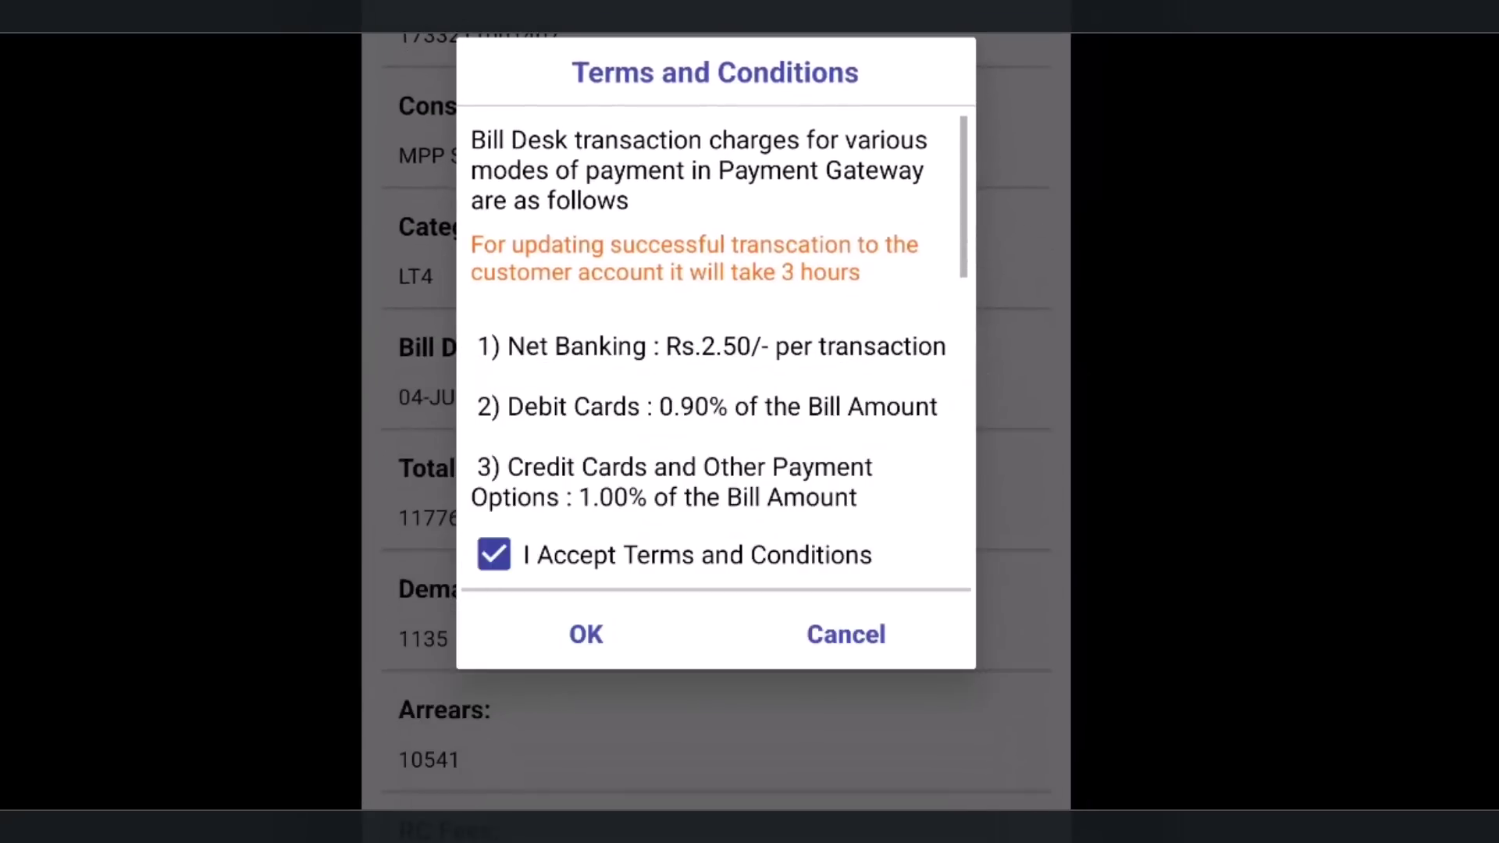
{"action": "scroll", "coordinate": [716, 352], "scroll_direction": "down", "scroll_amount": 10}
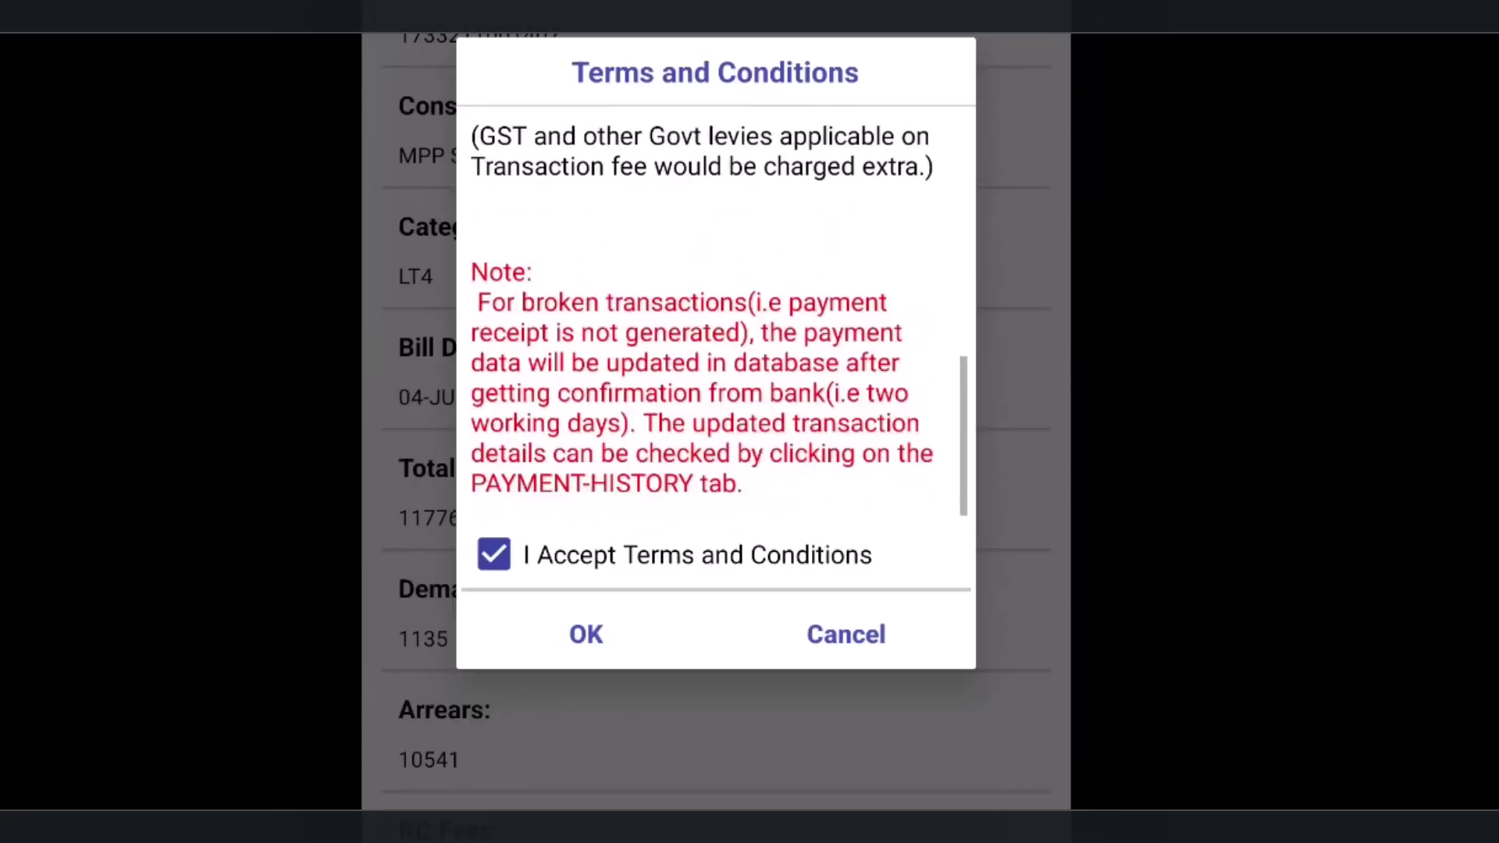
{"action": "left_click", "coordinate": [586, 634]}
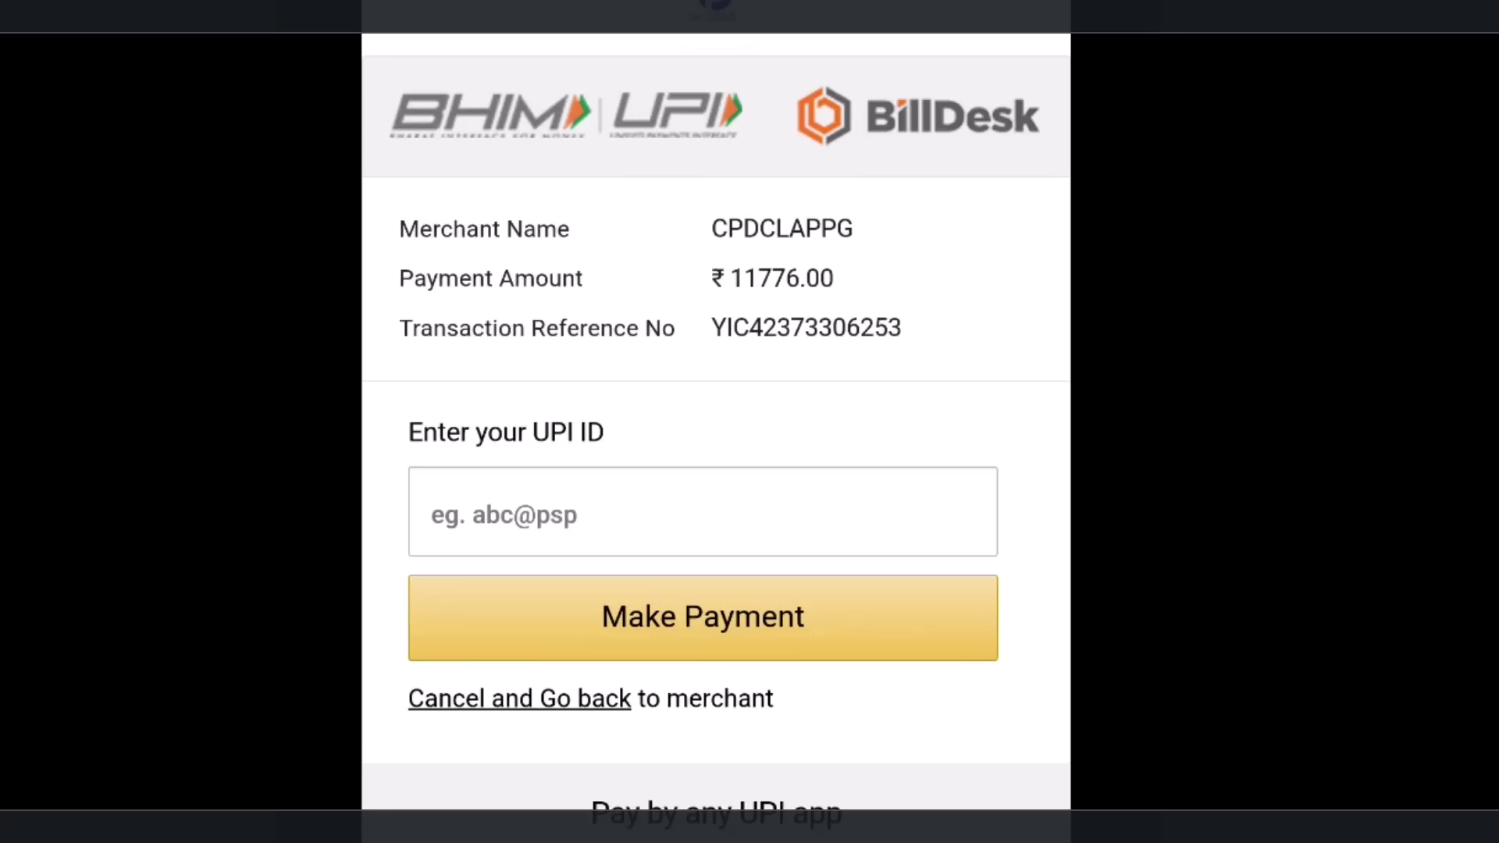
Step: Leave the UPI ID entry and choose Net Banking for the ₹11776.00 payment instead
{"action": "left_click", "coordinate": [432, 513]}
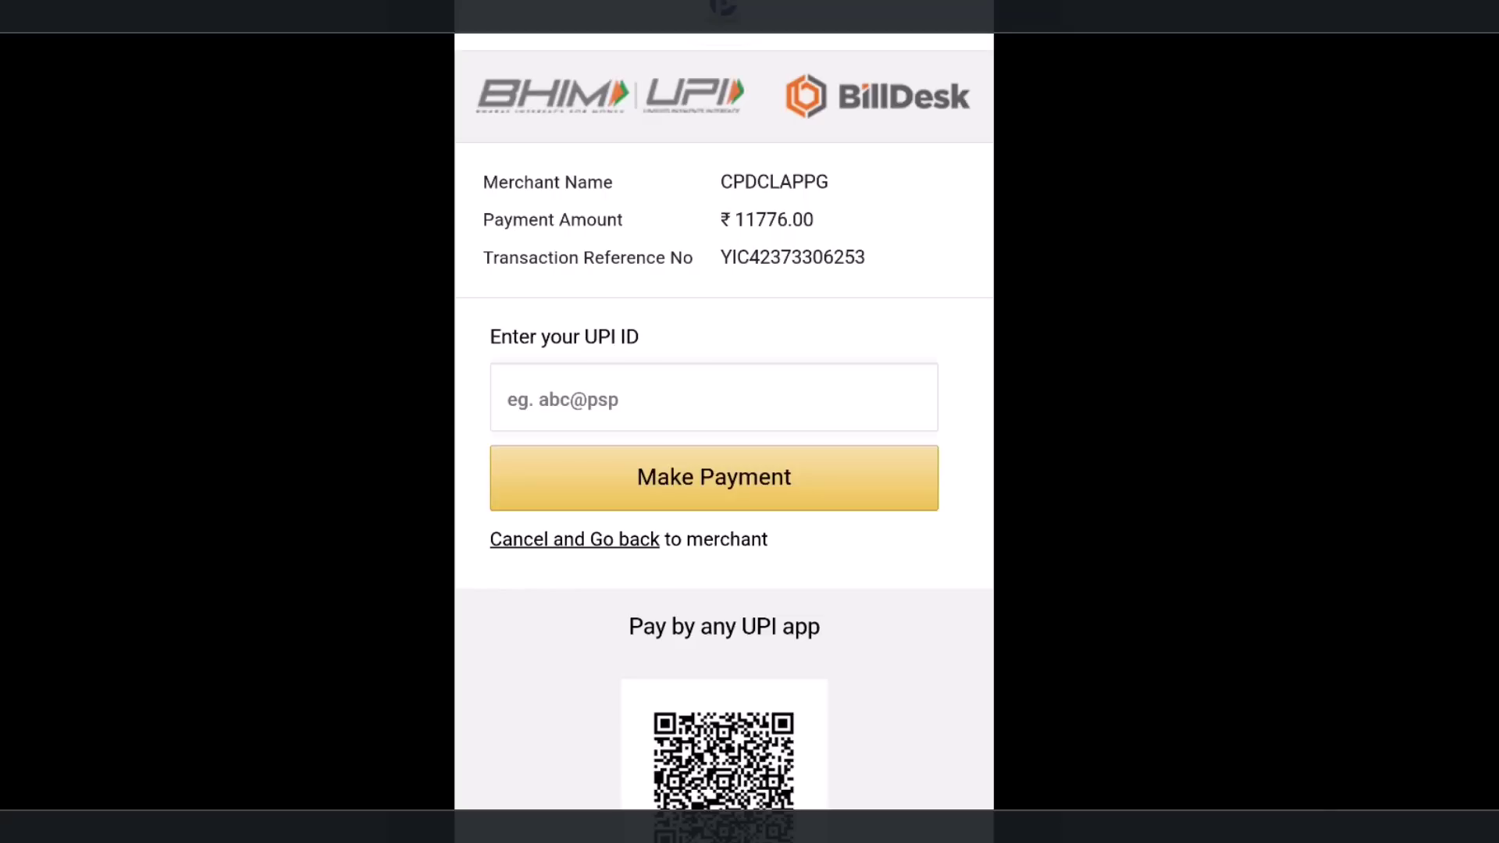
{"action": "key", "text": "Escape"}
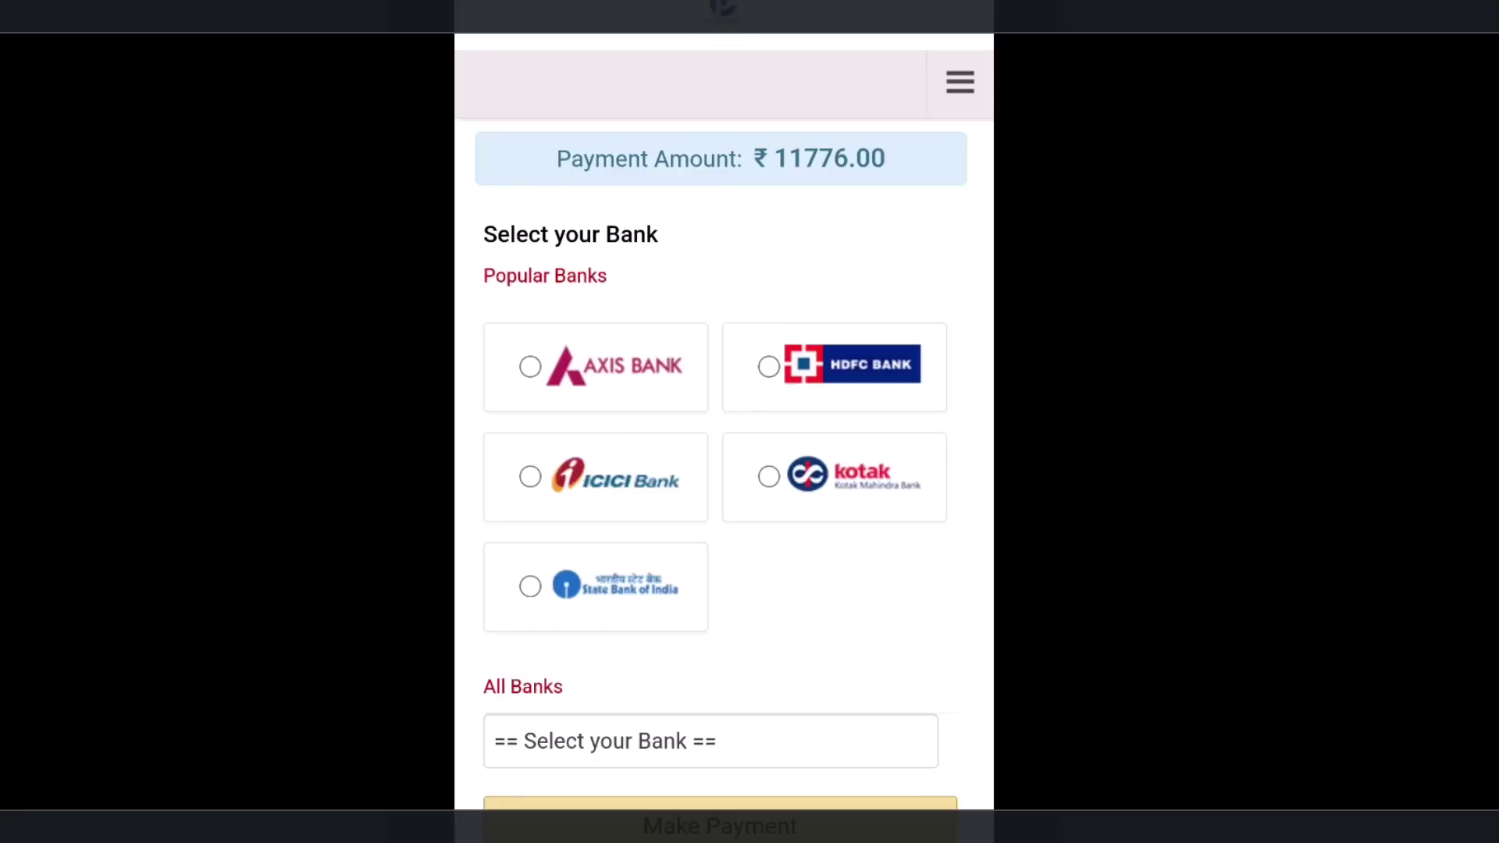
Step: Pick State Bank of India for net banking, reaching the Rs. 11778.95 fee summary
{"action": "left_click", "coordinate": [530, 586]}
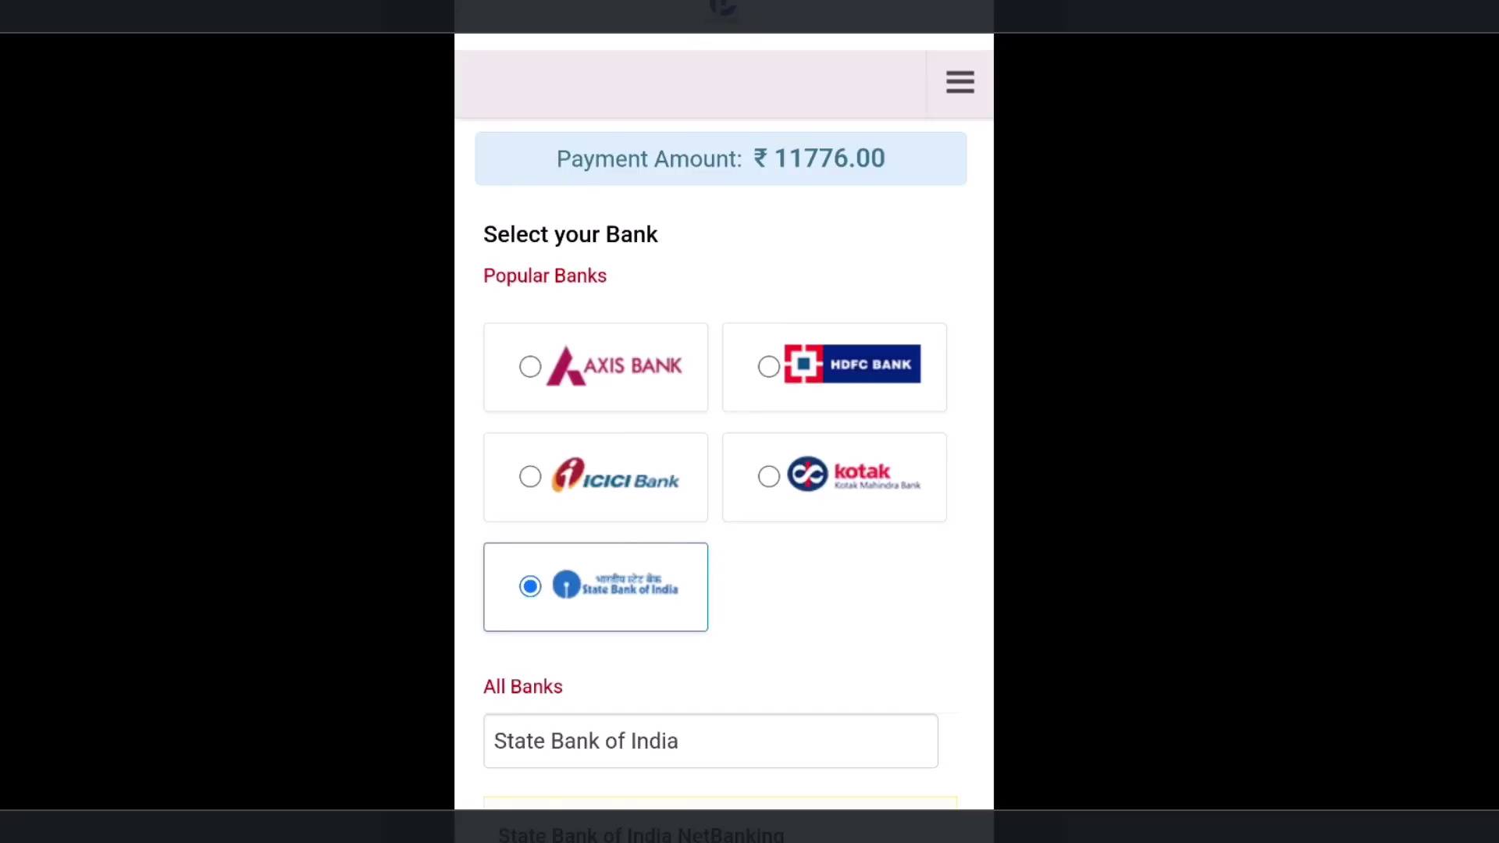
{"action": "left_click", "coordinate": [703, 620]}
{"action": "scroll", "coordinate": [724, 422], "scroll_direction": "down", "scroll_amount": 5}
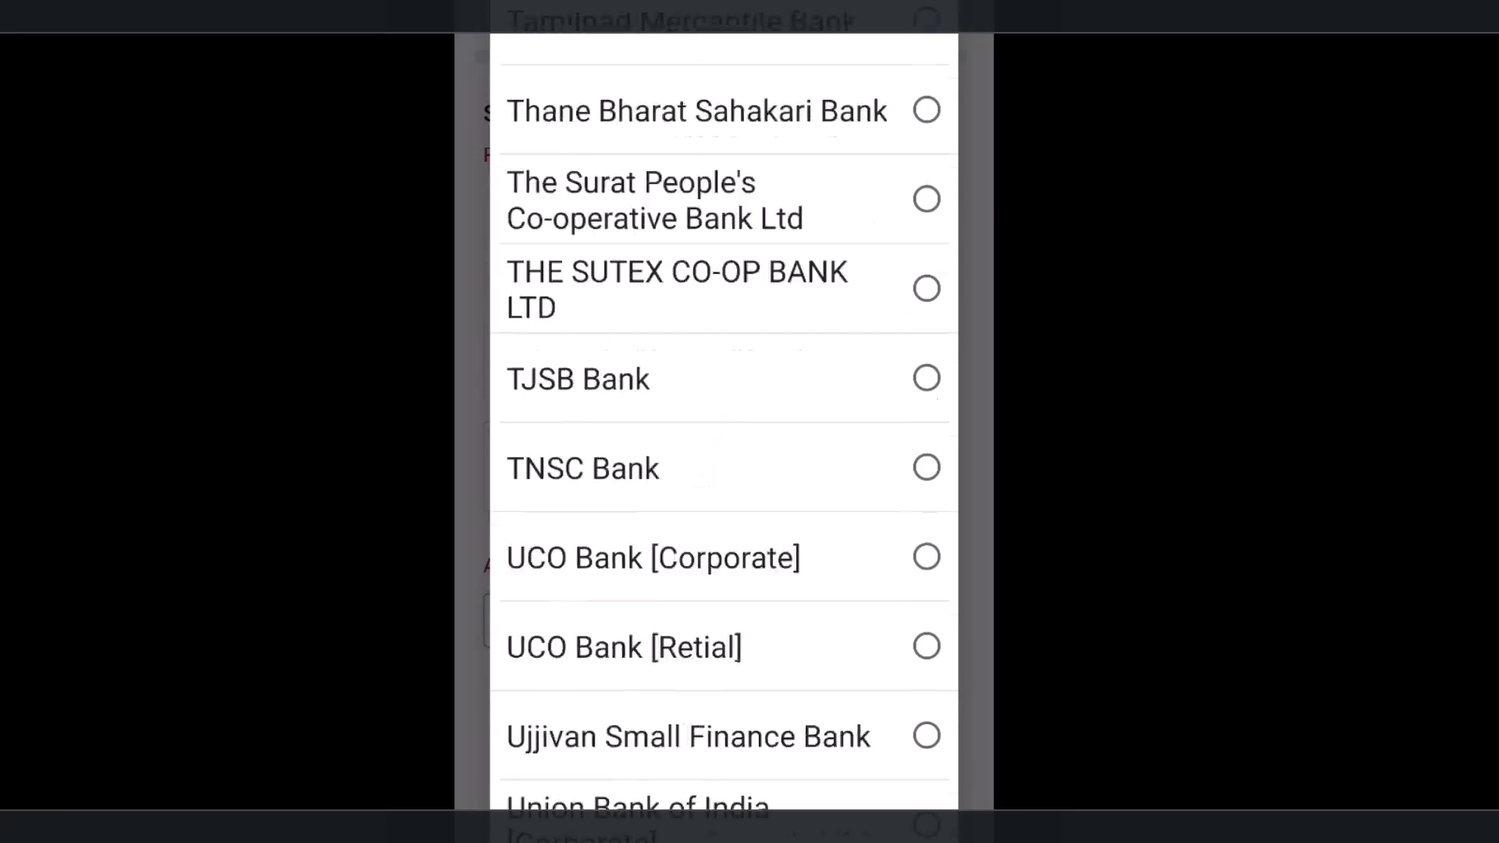
{"action": "scroll", "coordinate": [724, 421], "scroll_direction": "up", "scroll_amount": 10}
{"action": "scroll", "coordinate": [724, 421], "scroll_direction": "up", "scroll_amount": 10}
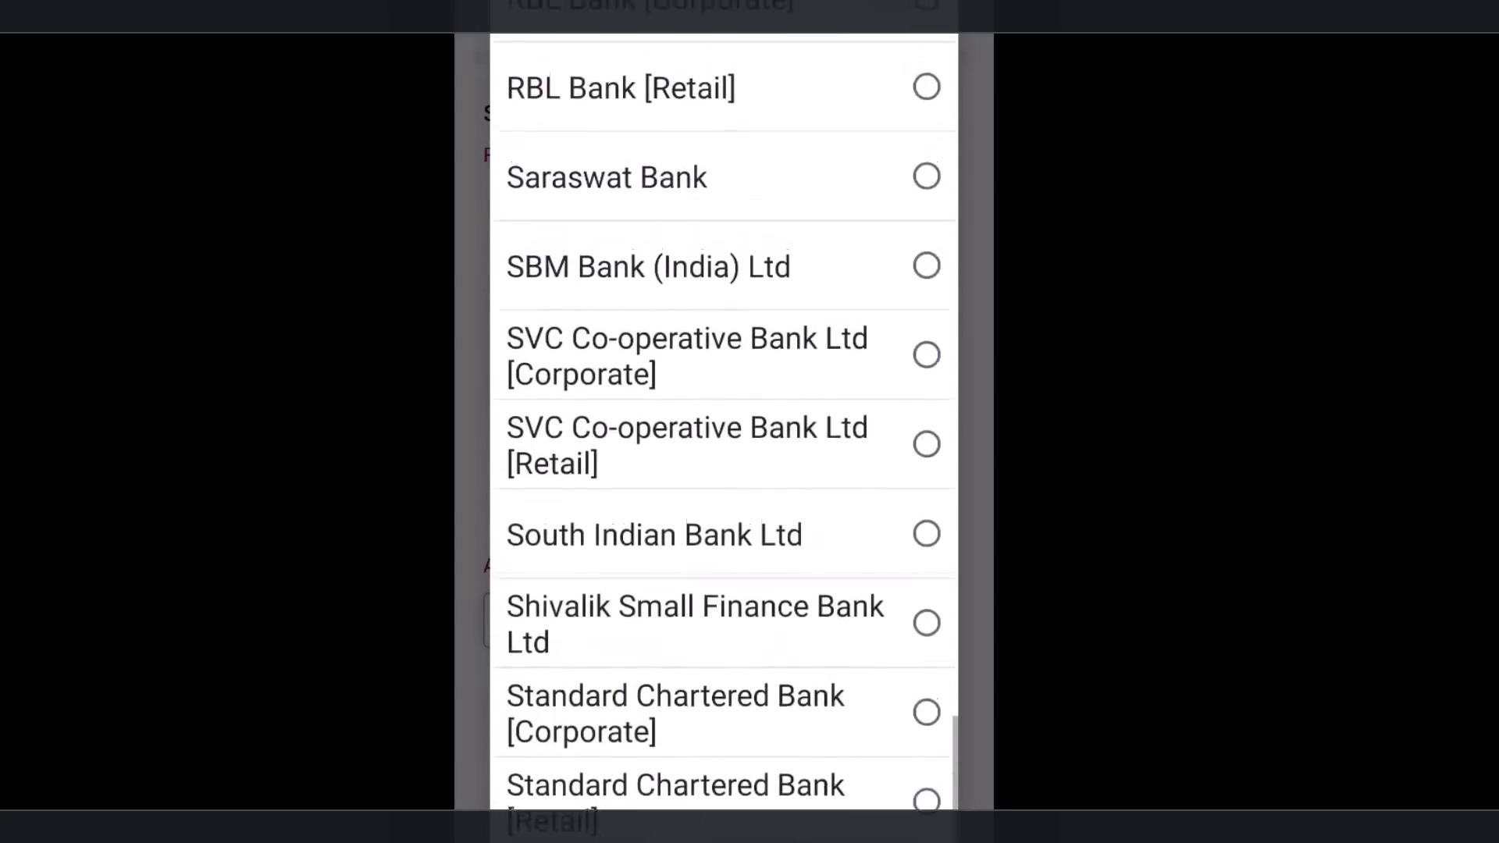
{"action": "key", "text": "Escape"}
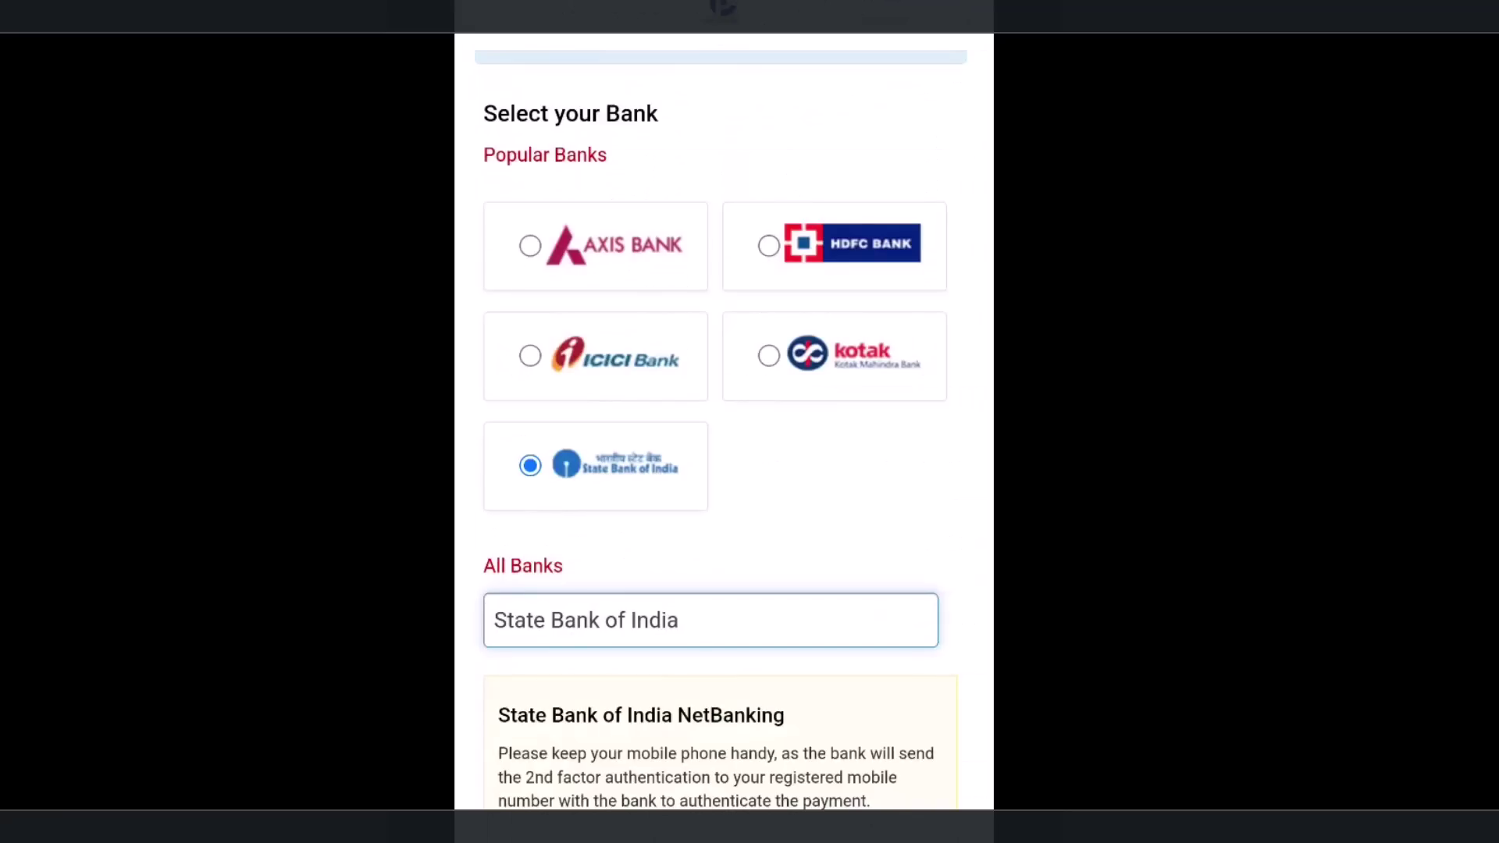
{"action": "scroll", "coordinate": [741, 422], "scroll_direction": "down", "scroll_amount": 2}
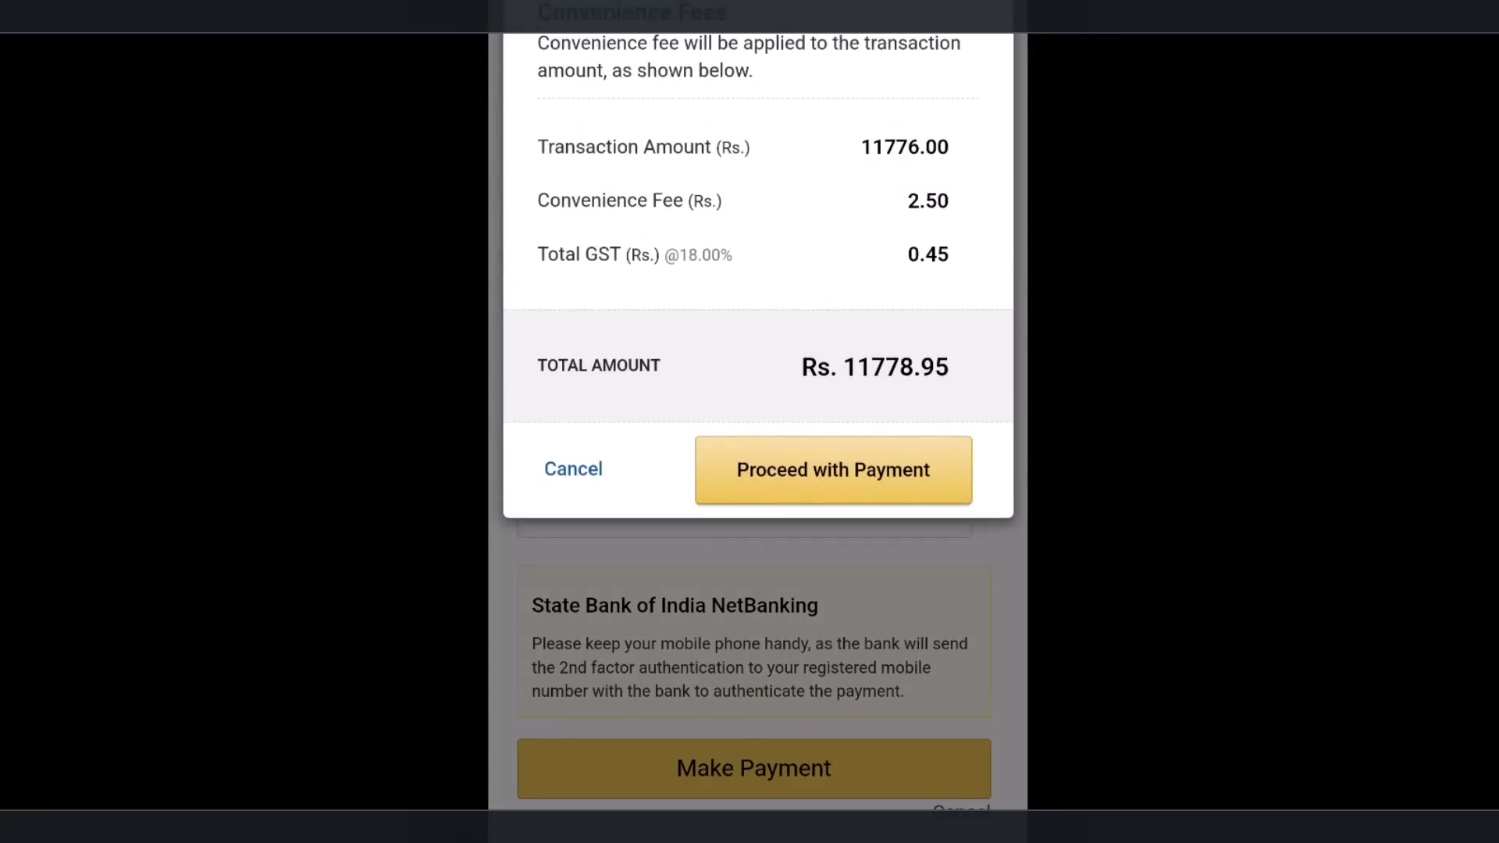
Step: Proceed with the Rs. 11778.95 payment (fee 2.50, GST 0.45) via SBI NetBanking
{"action": "left_click", "coordinate": [833, 469]}
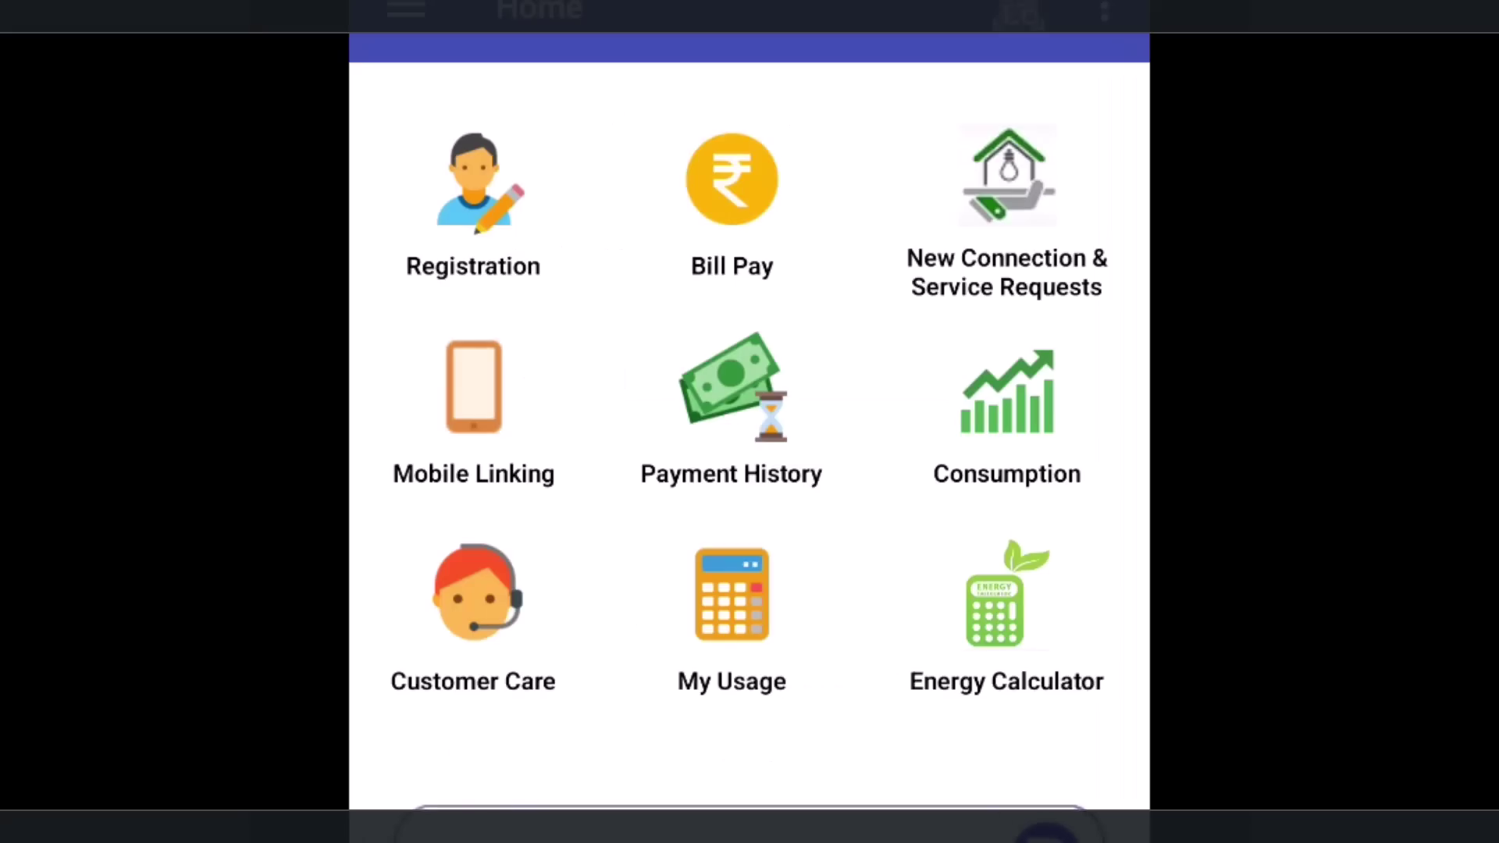
Step: Check in Bill Pay that the connection's Total Amount is now 0, then go back home
{"action": "left_click", "coordinate": [732, 203]}
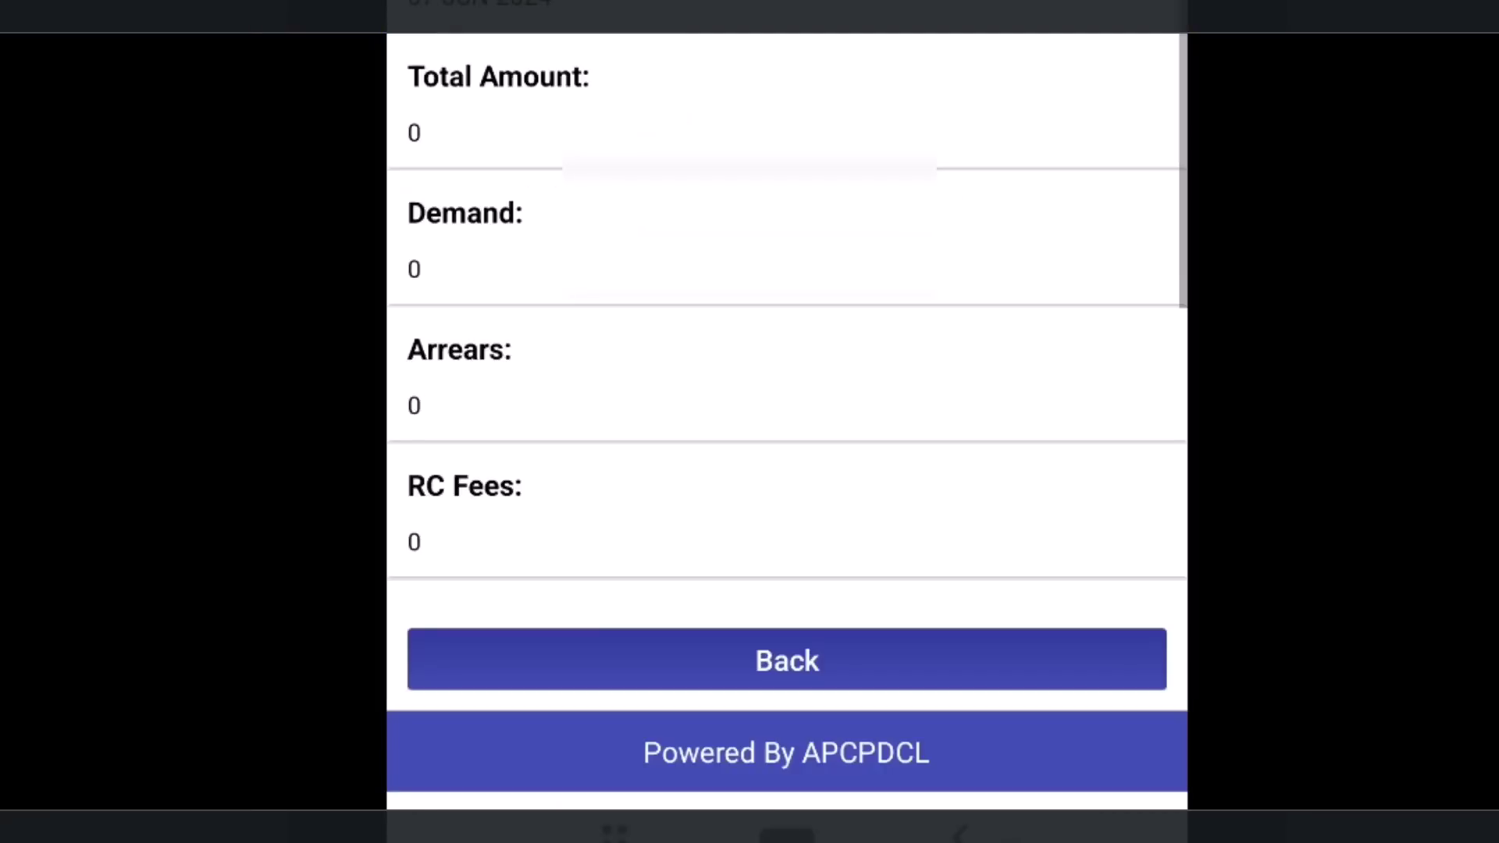
{"action": "left_click", "coordinate": [787, 660]}
{"action": "scroll", "coordinate": [787, 422], "scroll_direction": "up", "scroll_amount": 10}
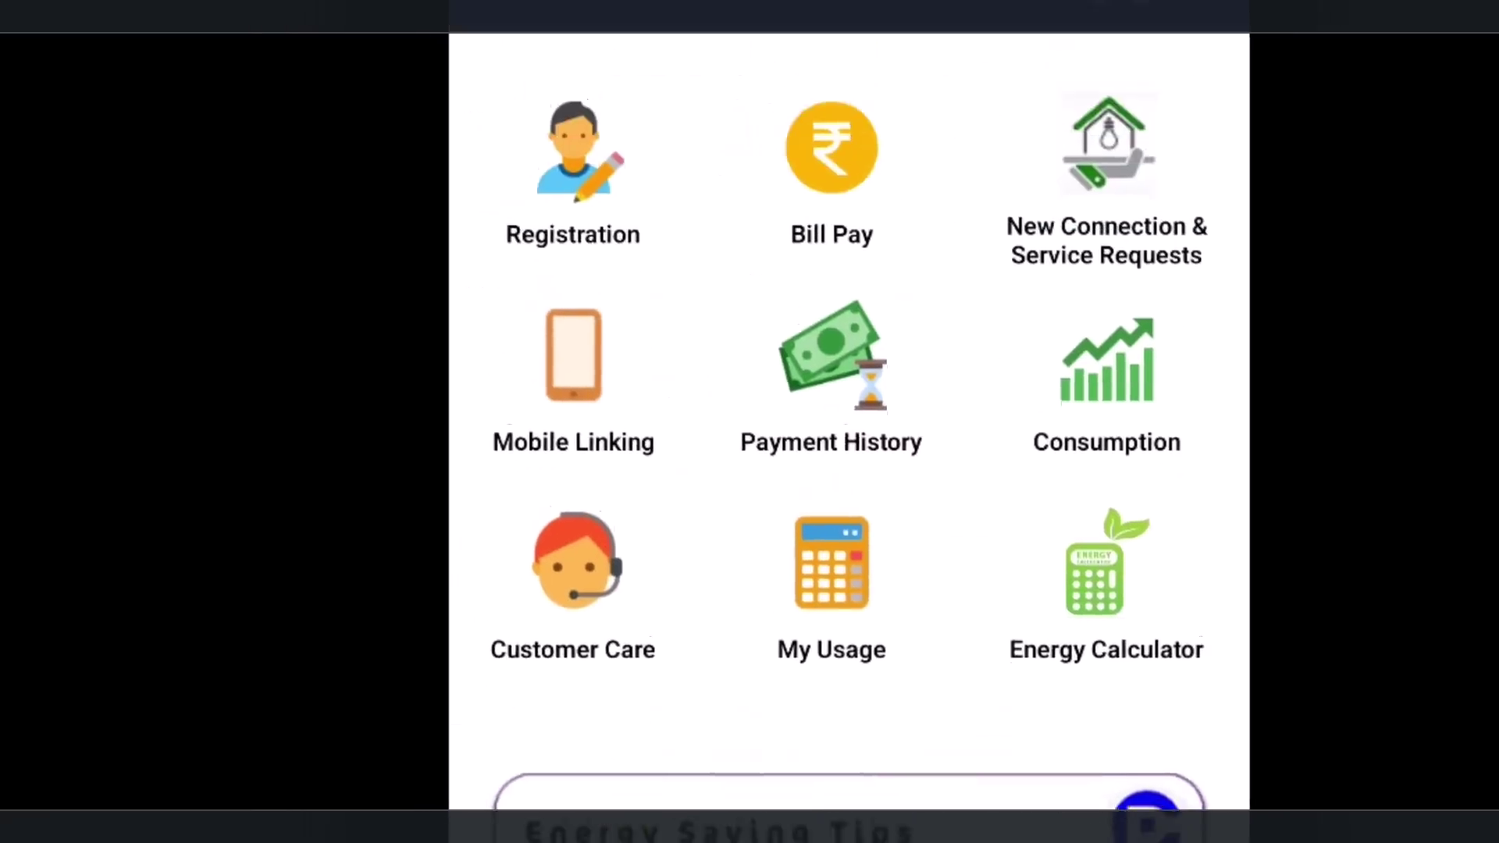
{"action": "scroll", "coordinate": [849, 421], "scroll_direction": "up", "scroll_amount": 1}
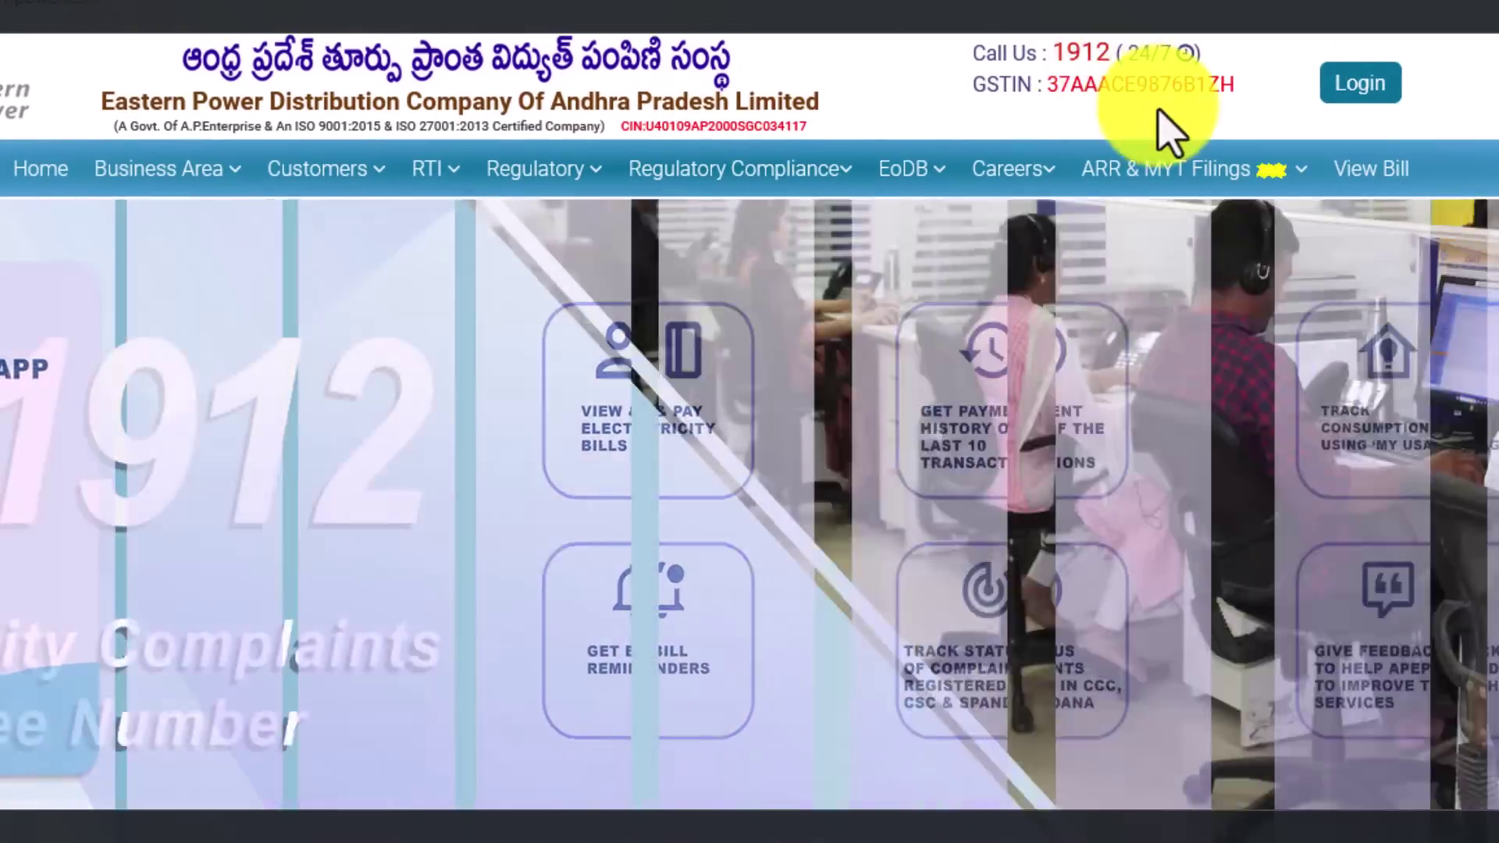
Step: Open the APEPDCL View Bill / Link Aadhaar page, then return to amaravathiTeacher.com
{"action": "mouse_move", "coordinate": [1234, 195]}
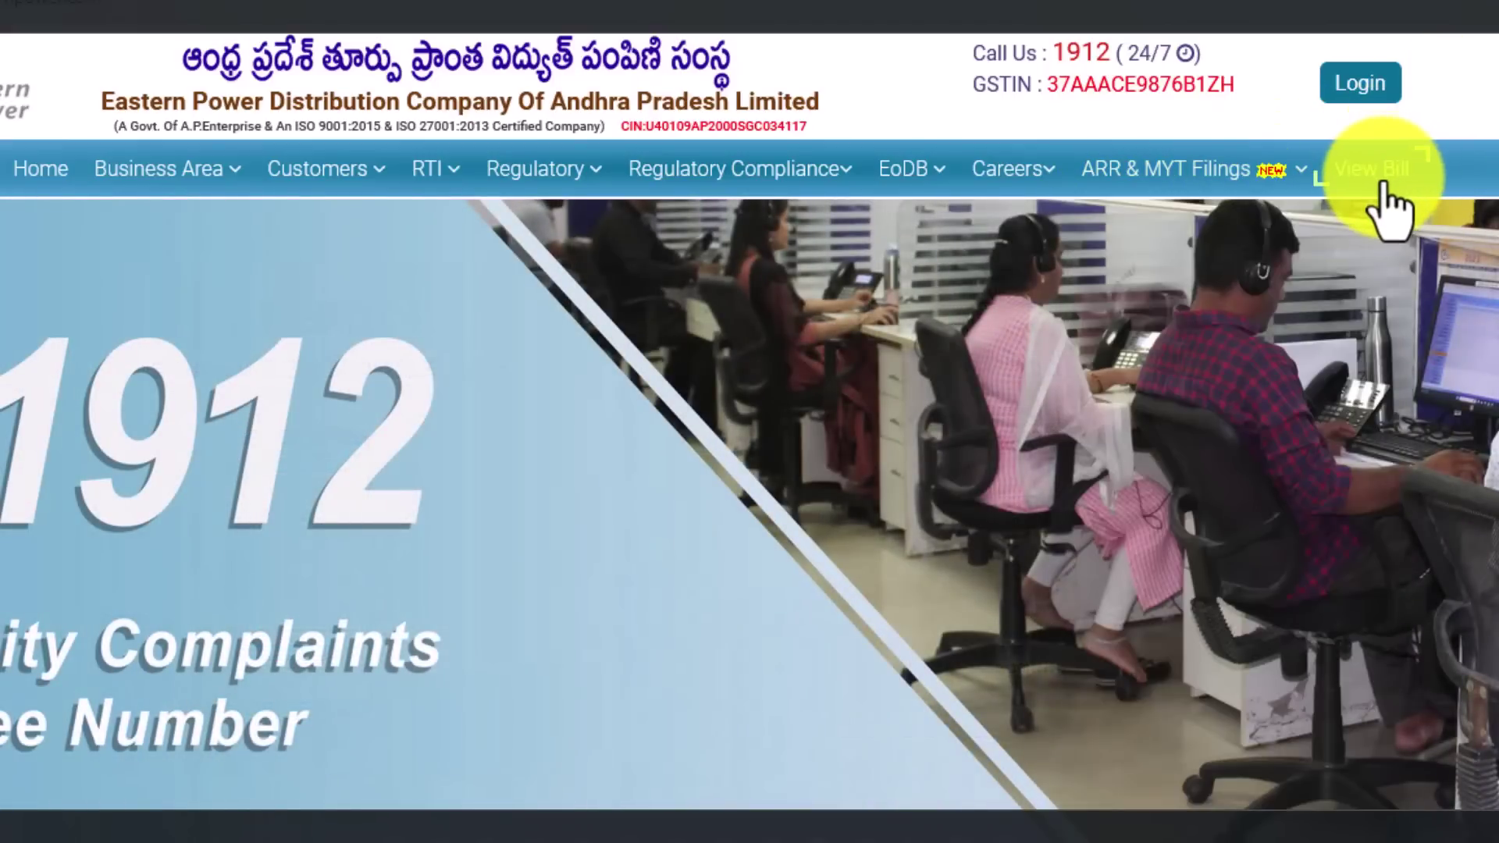
{"action": "left_click", "coordinate": [1378, 175]}
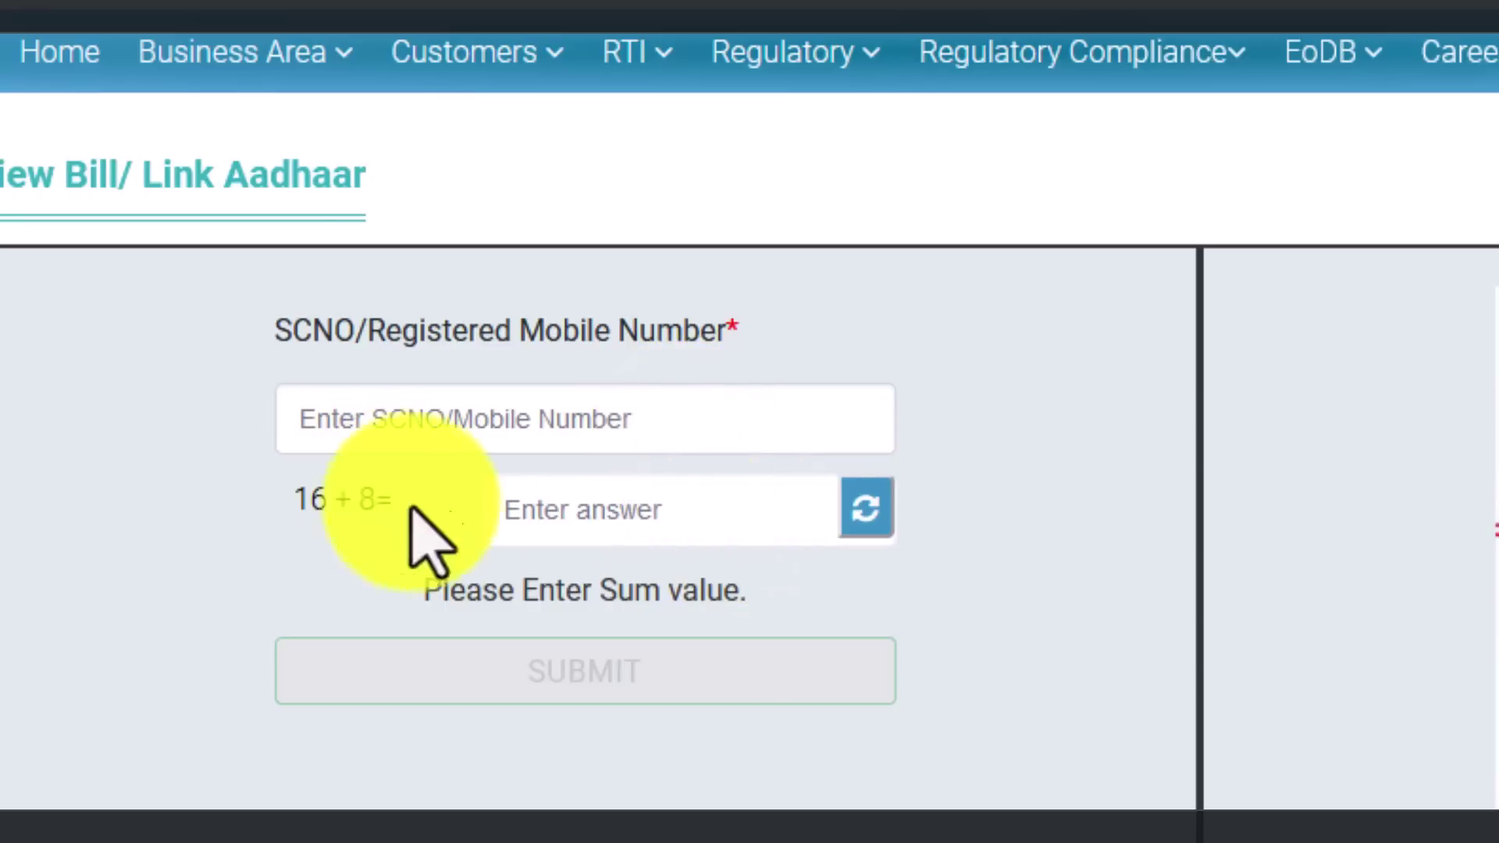
{"action": "double_click", "coordinate": [381, 498]}
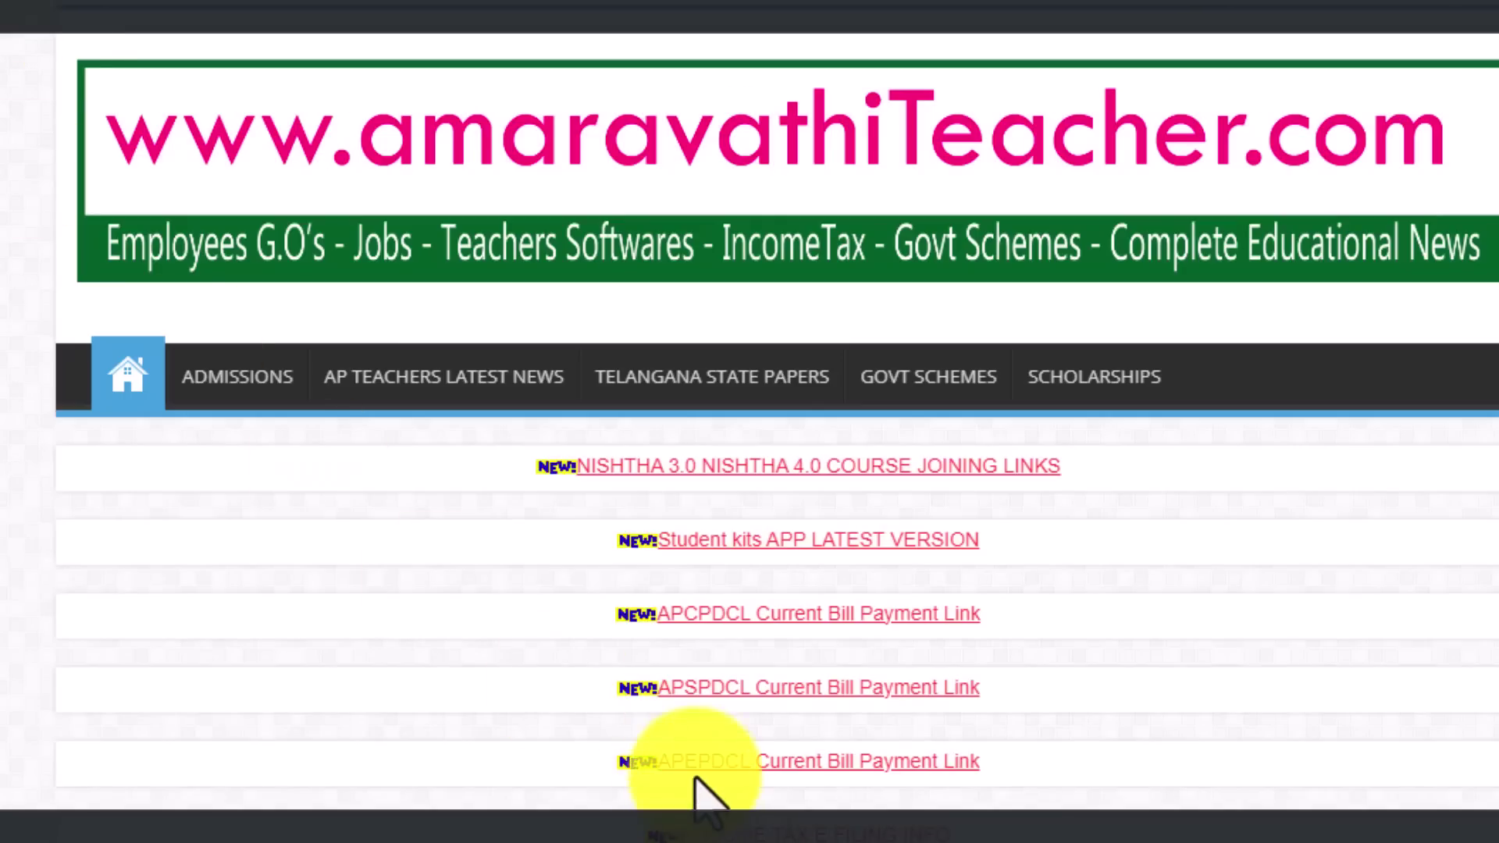
Step: Open the APEPDCL article and follow its Eastern Power Consumer App download link
{"action": "left_click", "coordinate": [695, 777]}
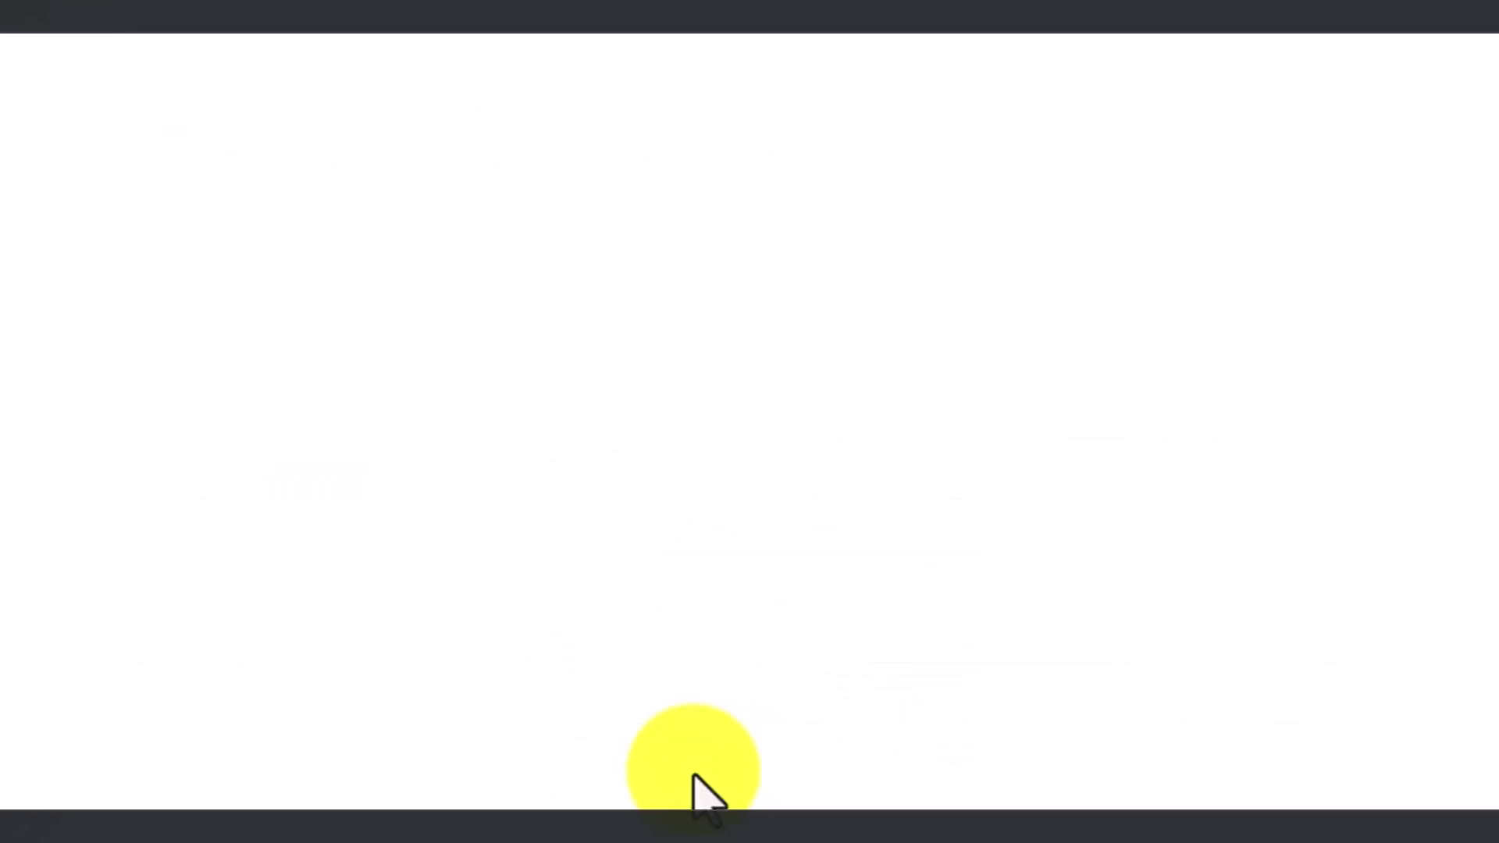
{"action": "scroll", "coordinate": [656, 559], "scroll_direction": "down", "scroll_amount": 15}
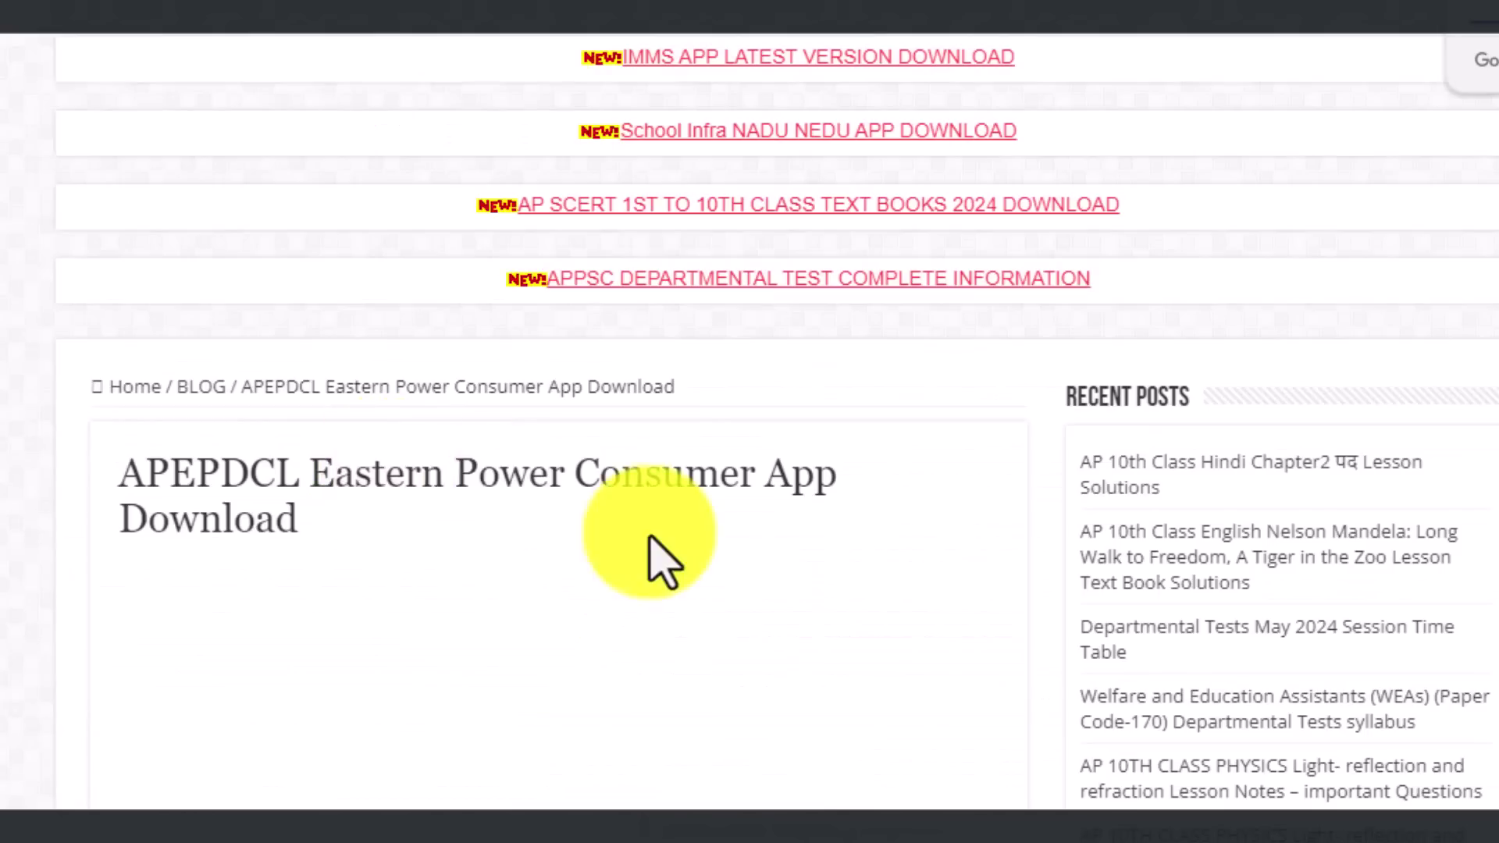
{"action": "scroll", "coordinate": [436, 781], "scroll_direction": "down", "scroll_amount": 10}
{"action": "scroll", "coordinate": [435, 744], "scroll_direction": "up", "scroll_amount": 2}
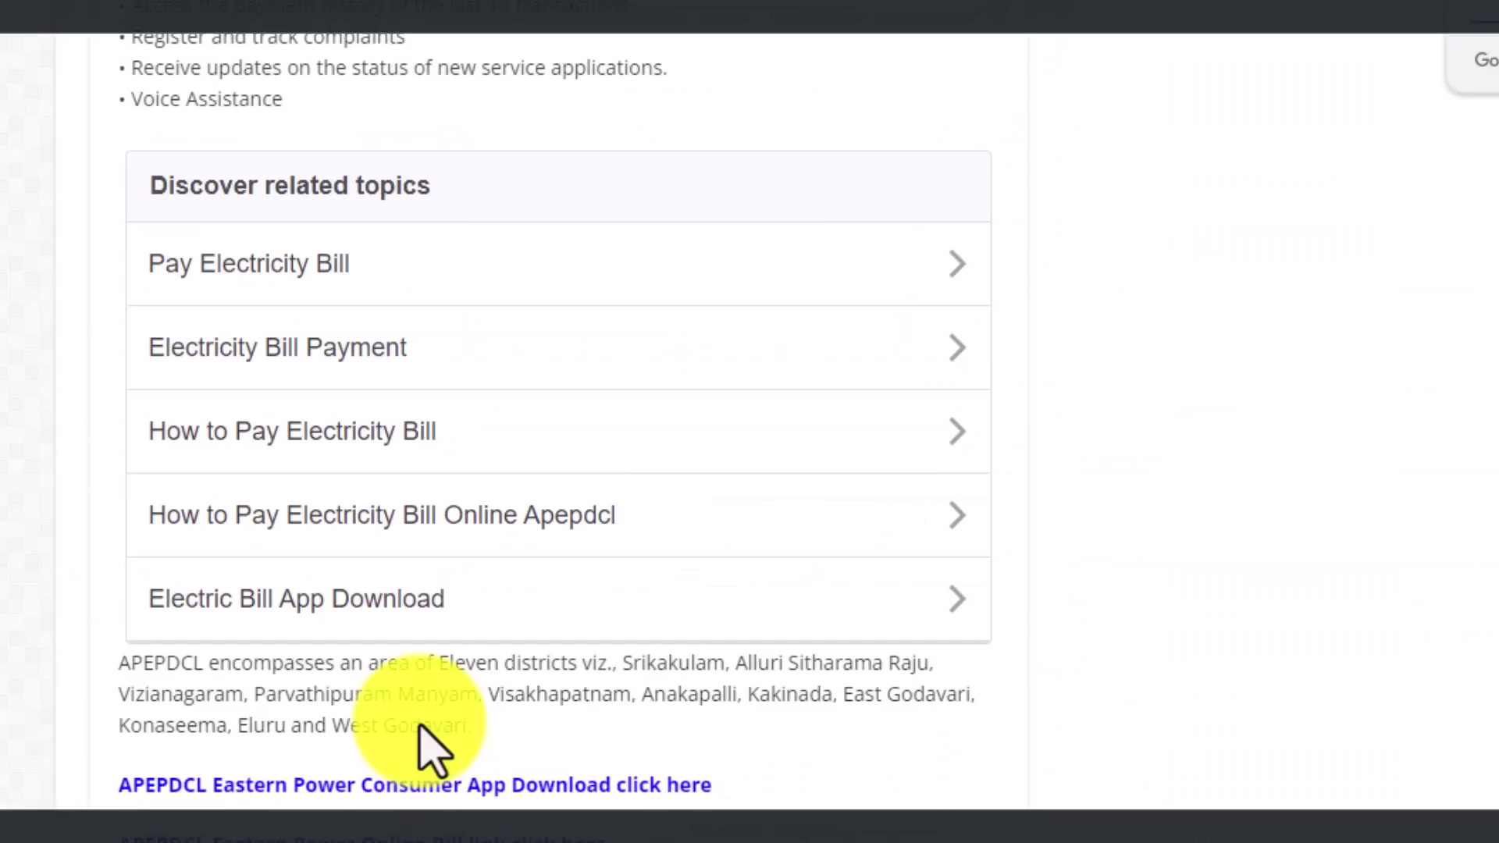
{"action": "scroll", "coordinate": [352, 777], "scroll_direction": "down", "scroll_amount": 1}
{"action": "scroll", "coordinate": [205, 777], "scroll_direction": "down", "scroll_amount": 1}
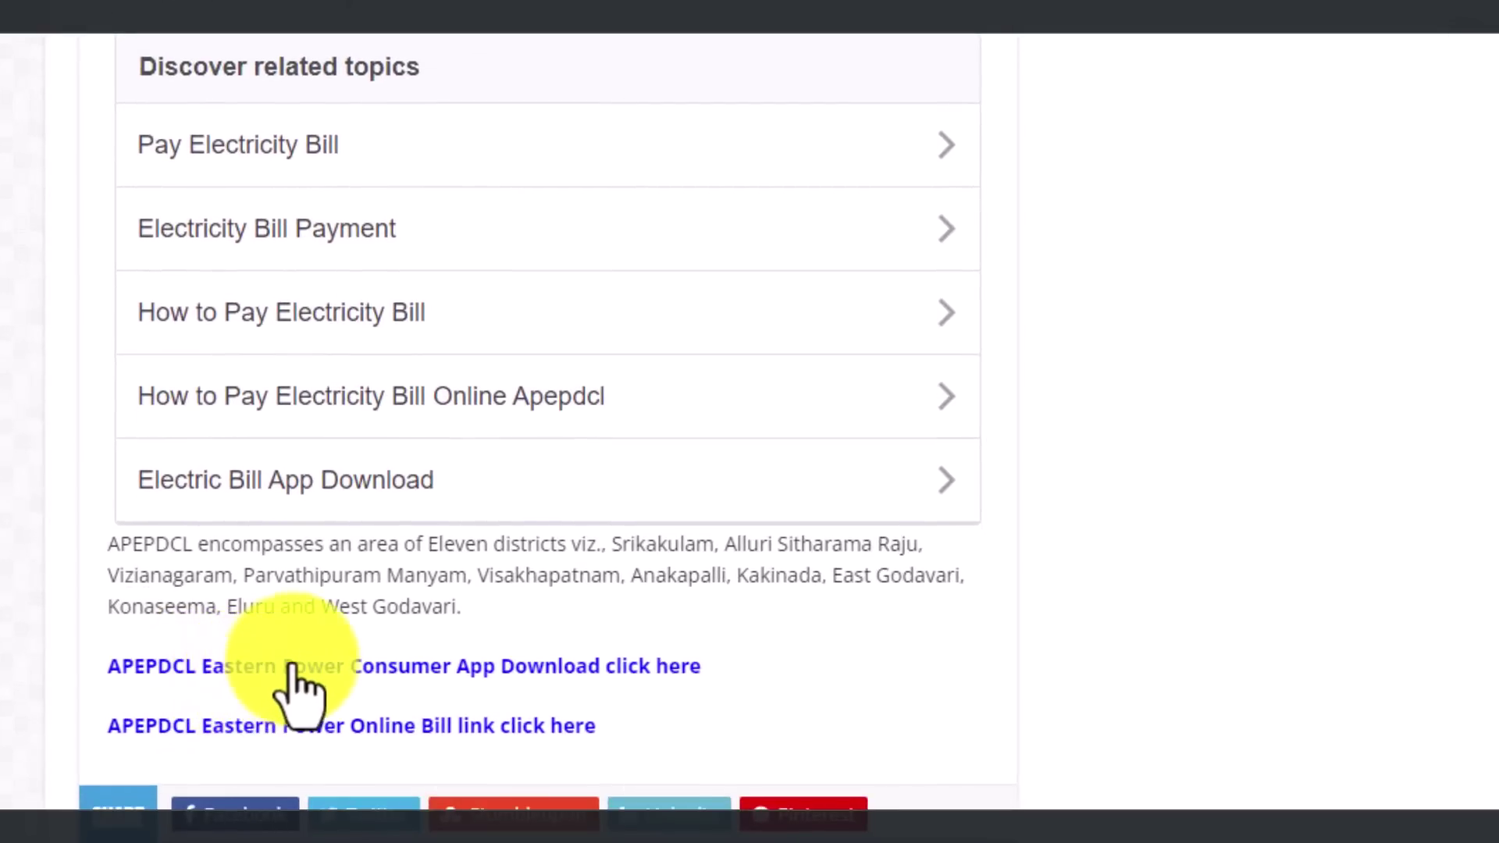
{"action": "left_click", "coordinate": [338, 670]}
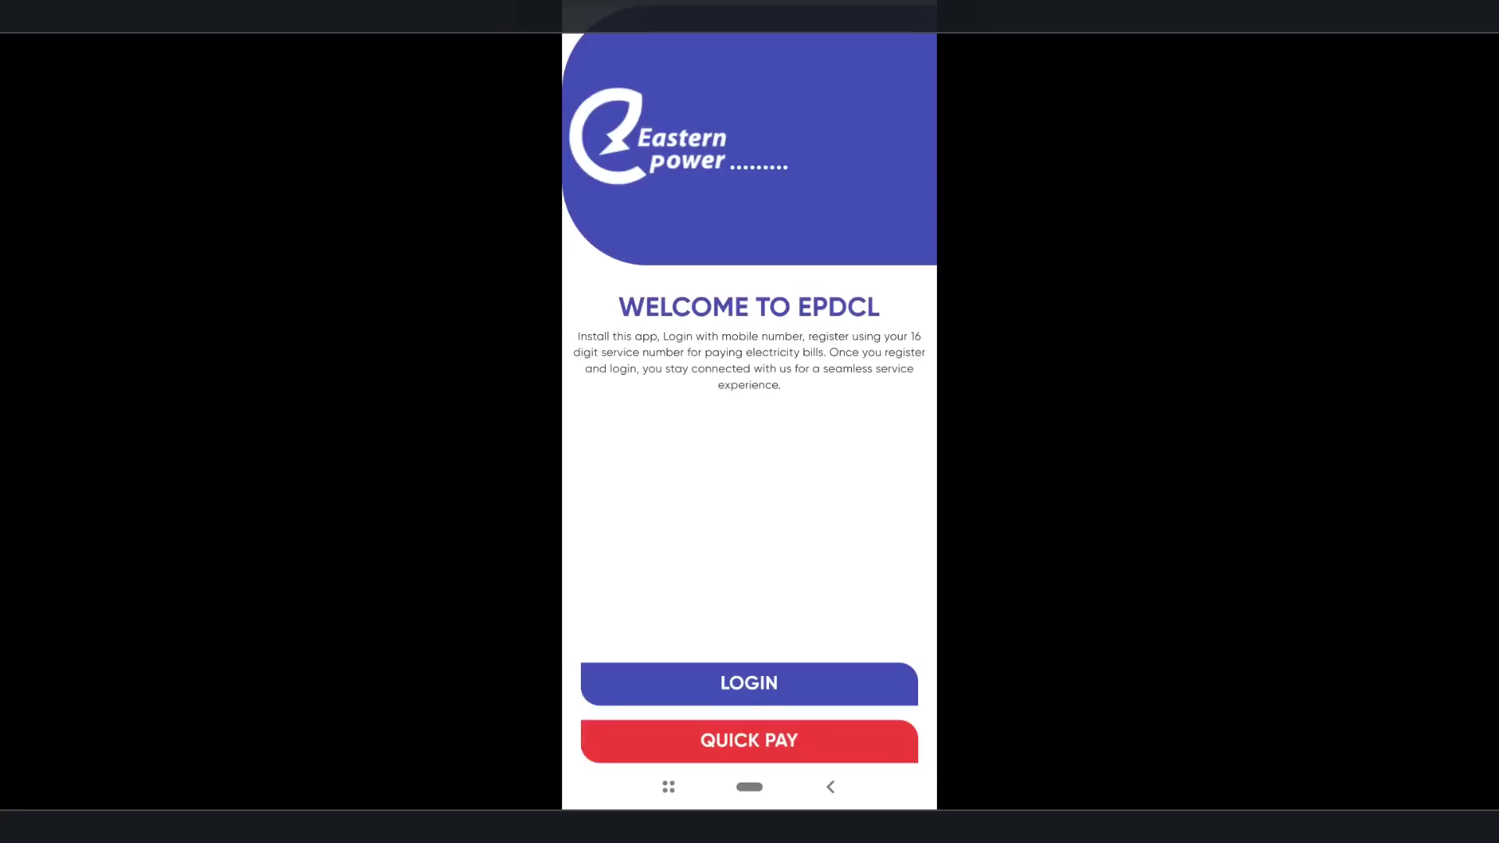
Step: Try Eastern Power's mobile-number OTP login, then the Quick Pay service-number screen
{"action": "left_click", "coordinate": [749, 684]}
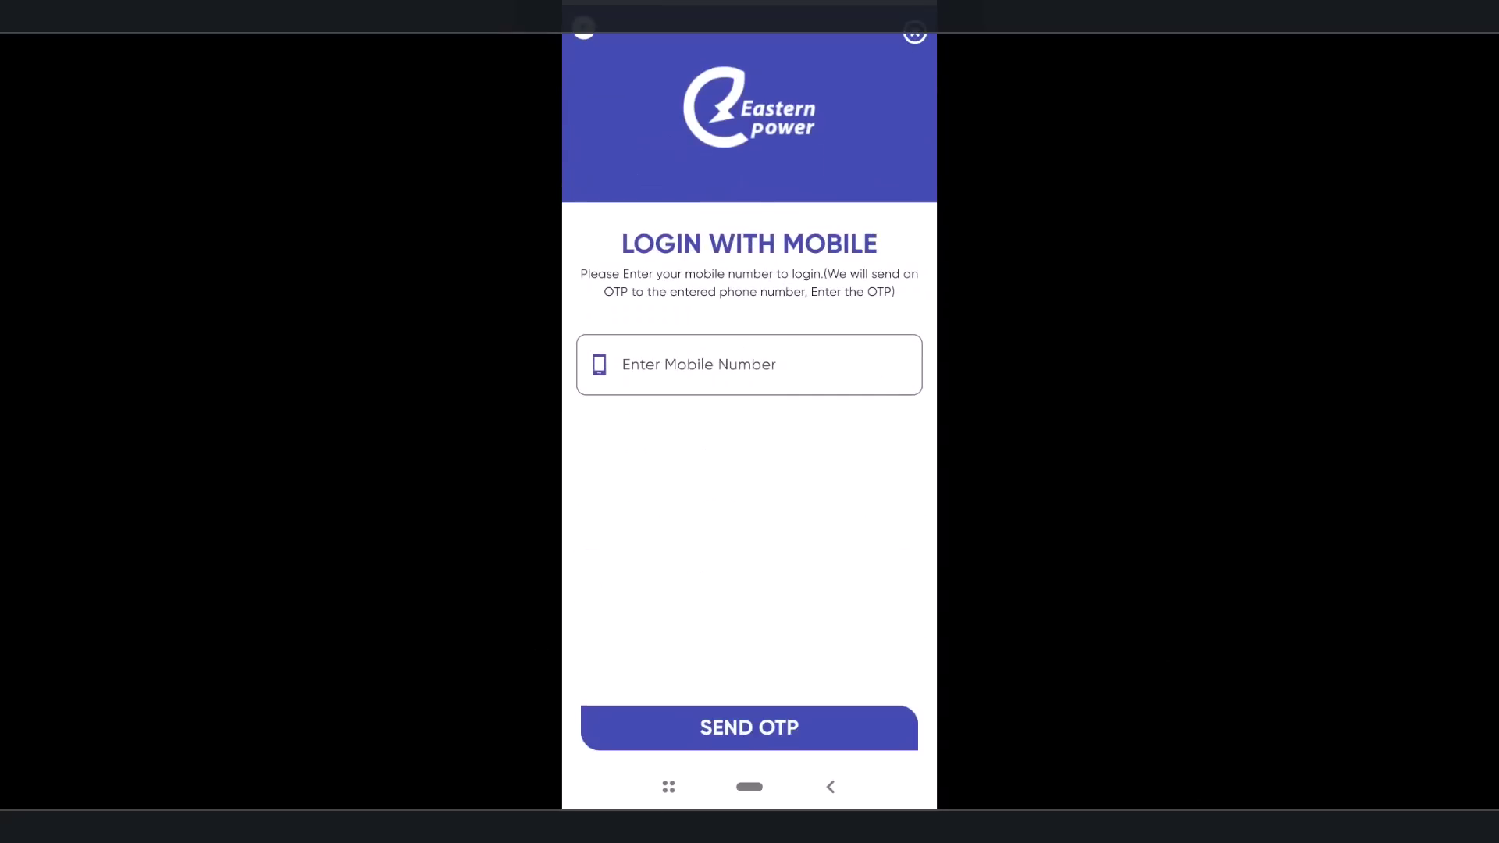
{"action": "left_click", "coordinate": [750, 720]}
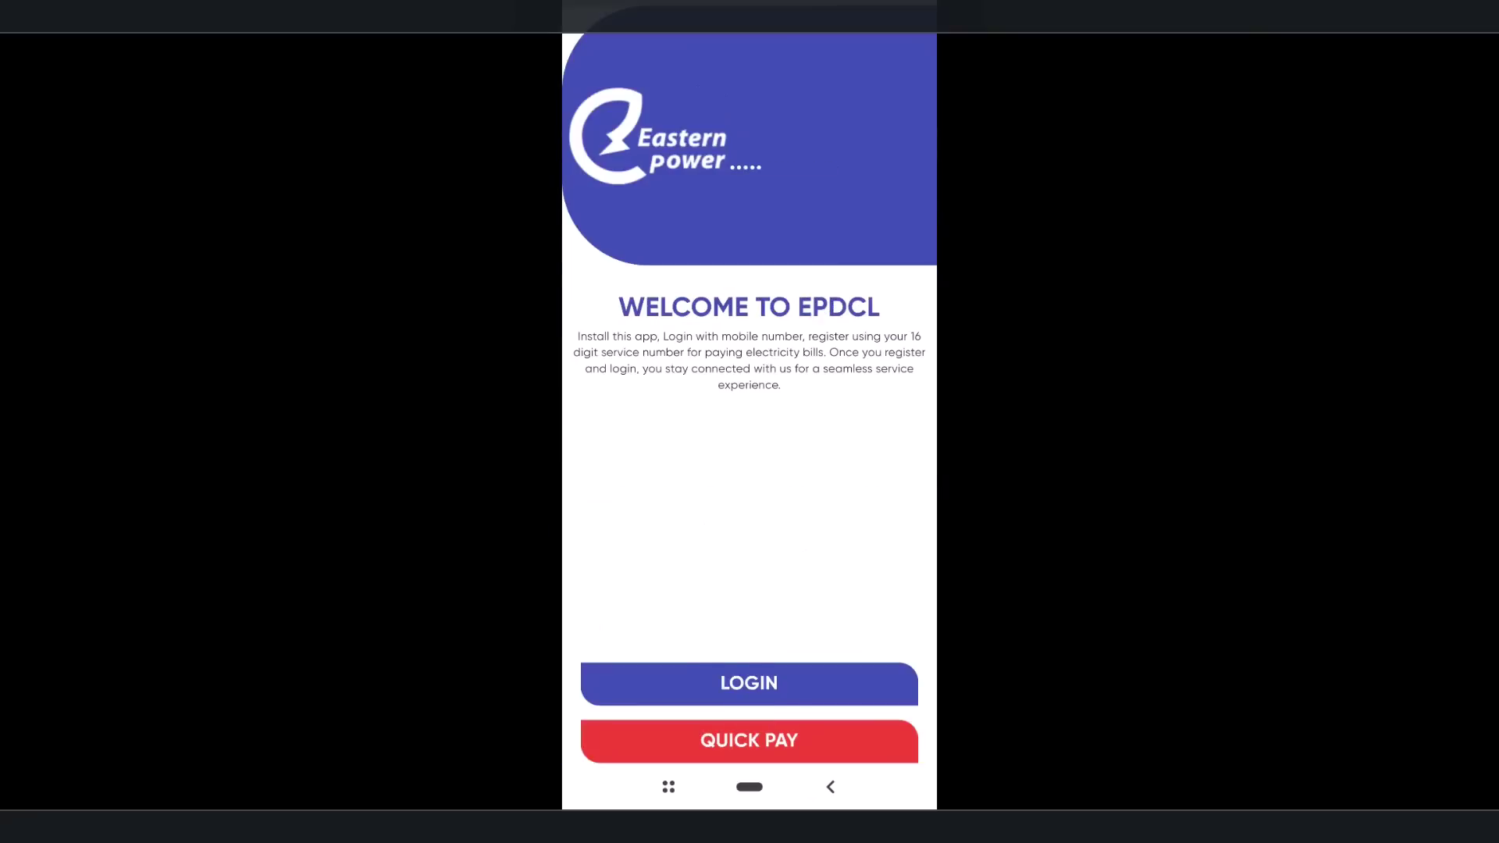
{"action": "left_click", "coordinate": [749, 740]}
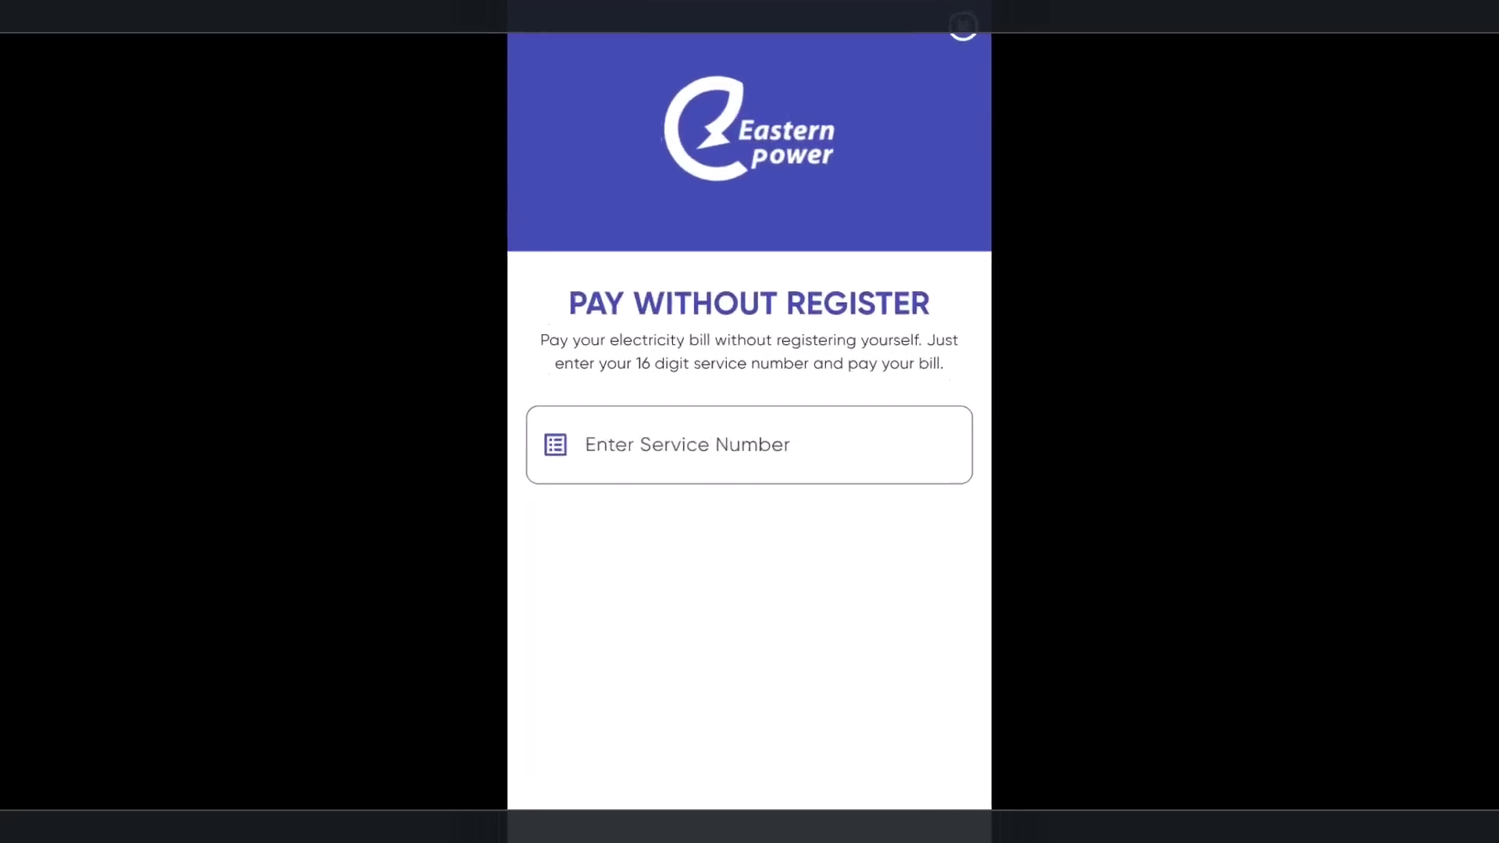
{"action": "left_click", "coordinate": [769, 596]}
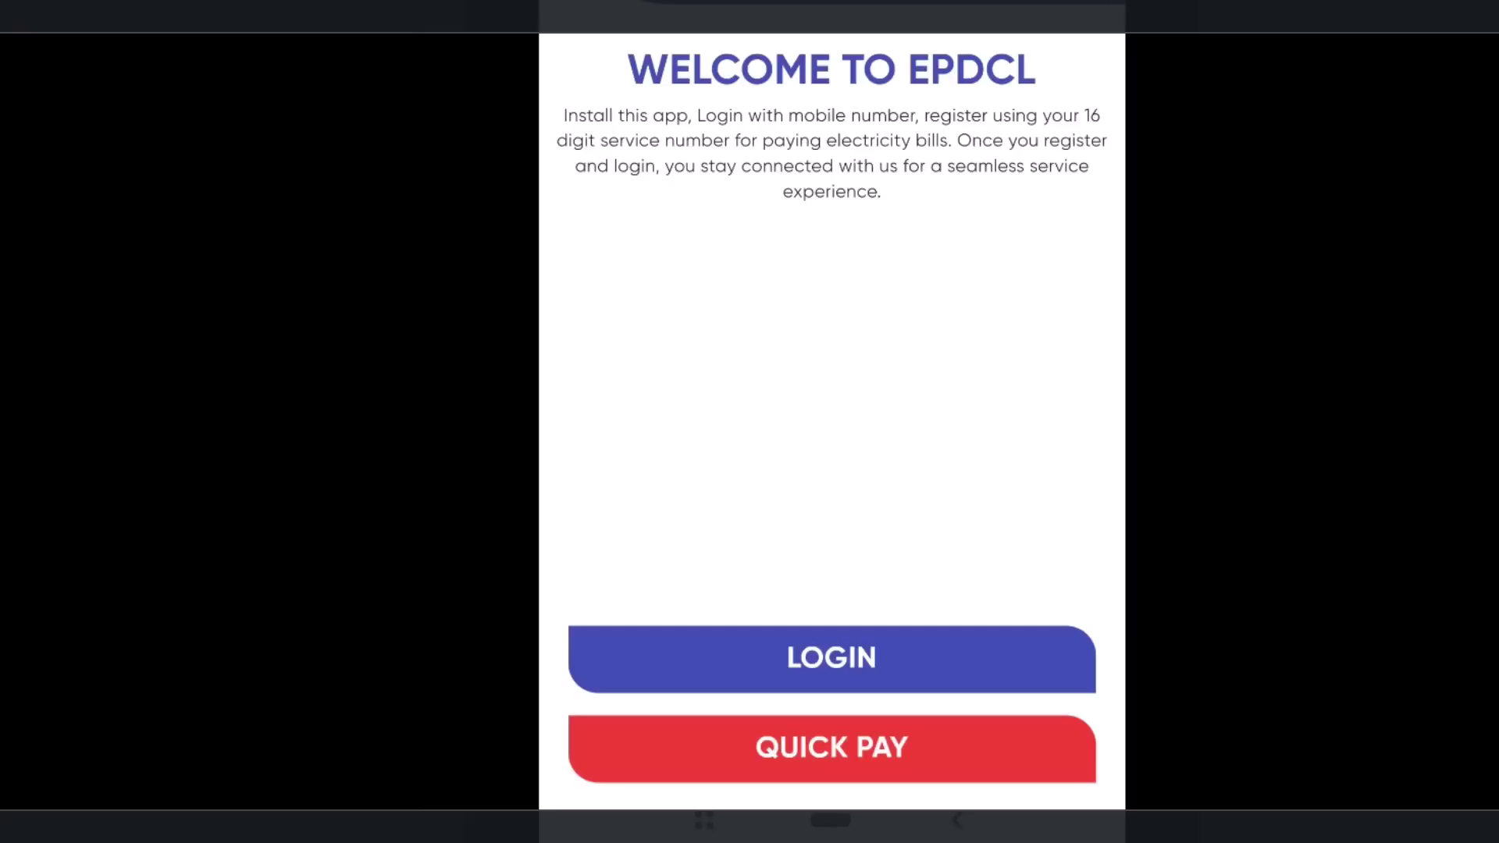
{"action": "scroll", "coordinate": [831, 421], "scroll_direction": "down", "scroll_amount": 1}
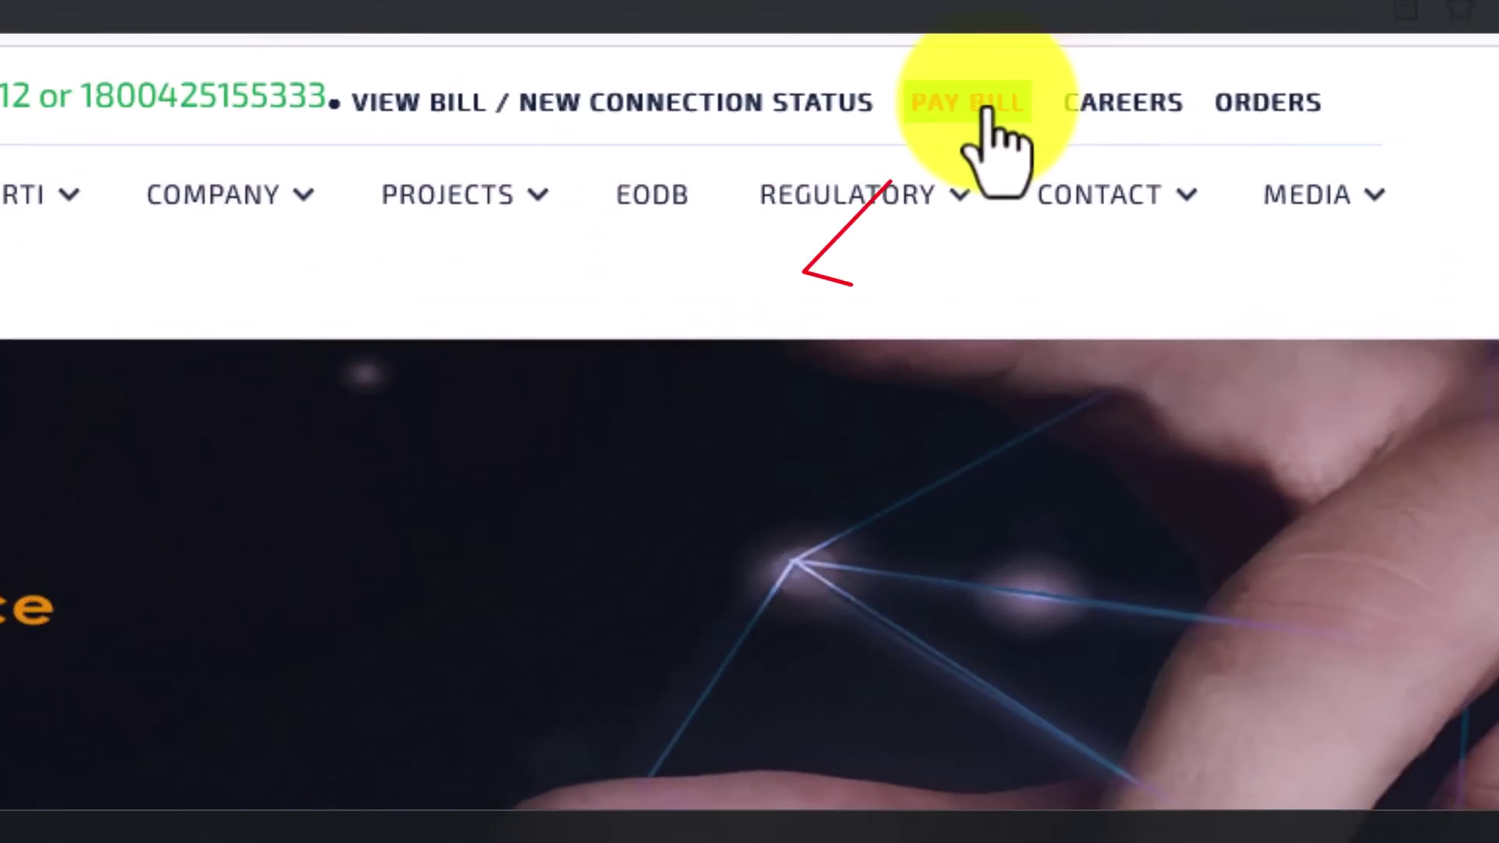
Step: Submit the APSPDCL ₹1138.00 bill (due 18/07/24) for payment through BillDesk
{"action": "left_click", "coordinate": [985, 109]}
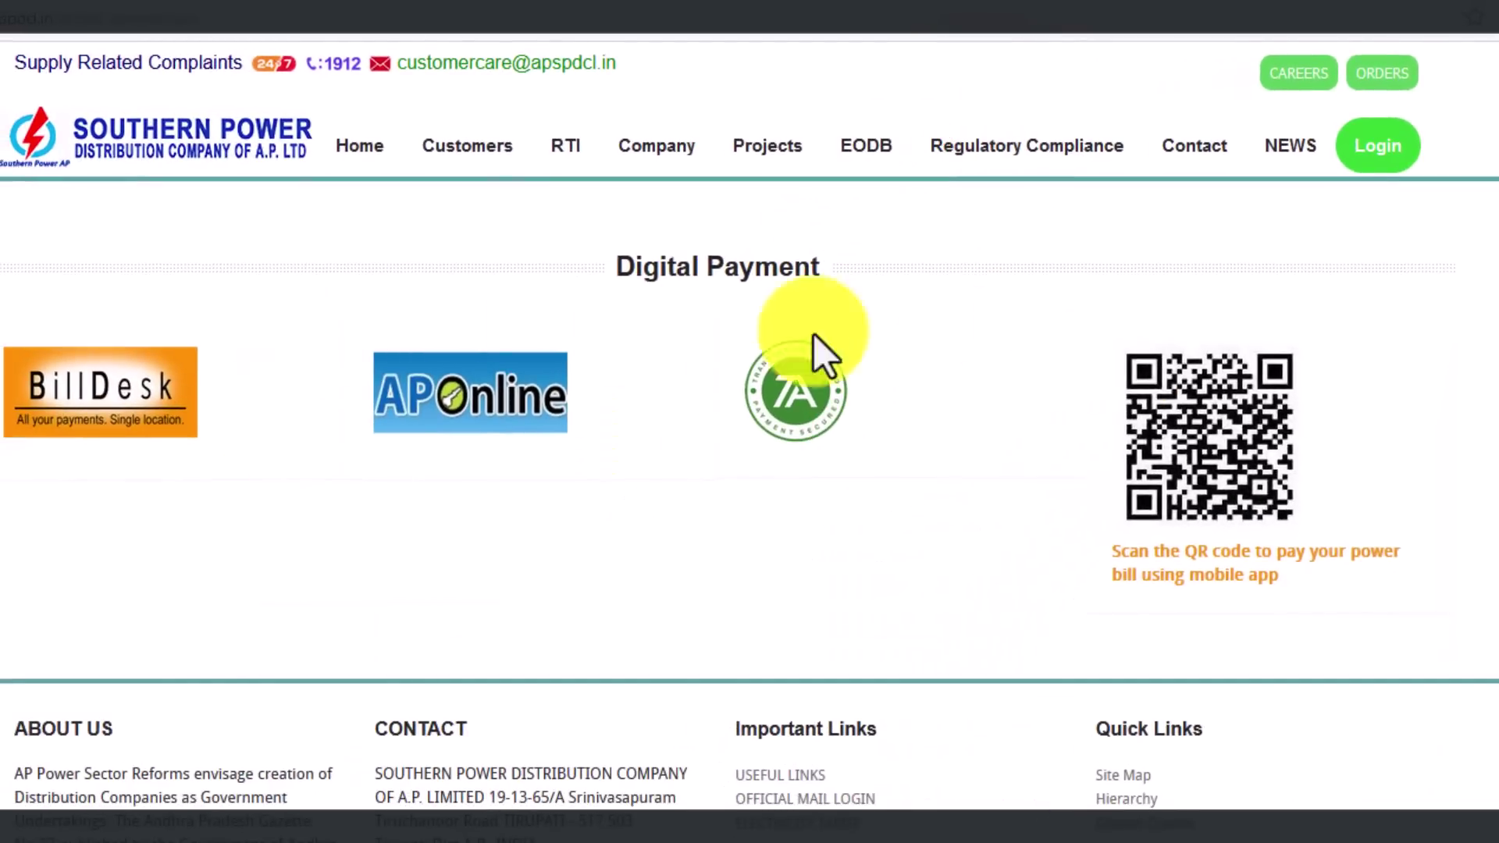
{"action": "left_click", "coordinate": [63, 421]}
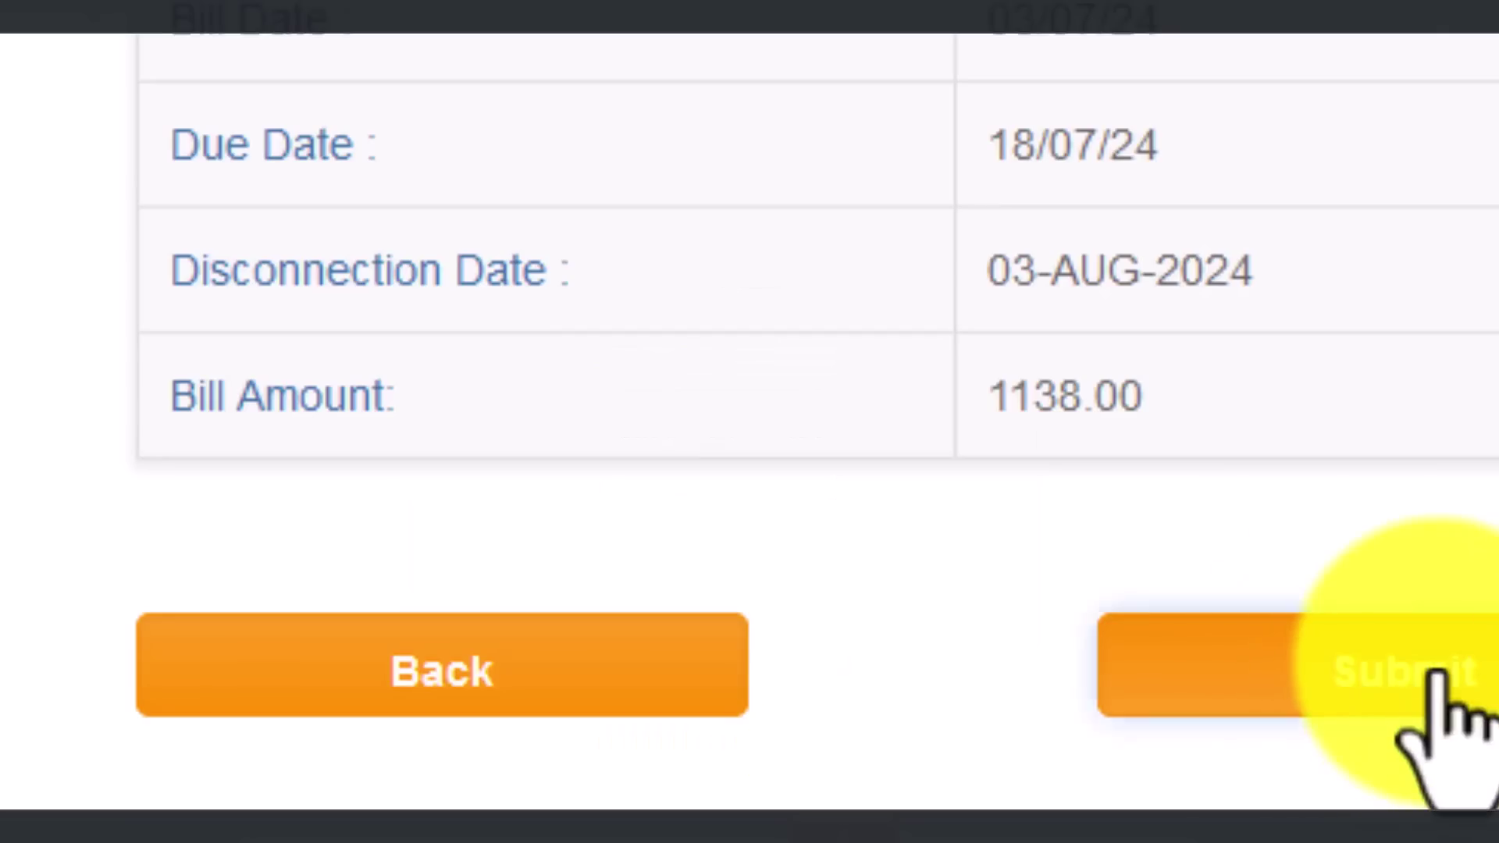
{"action": "left_click", "coordinate": [1437, 671]}
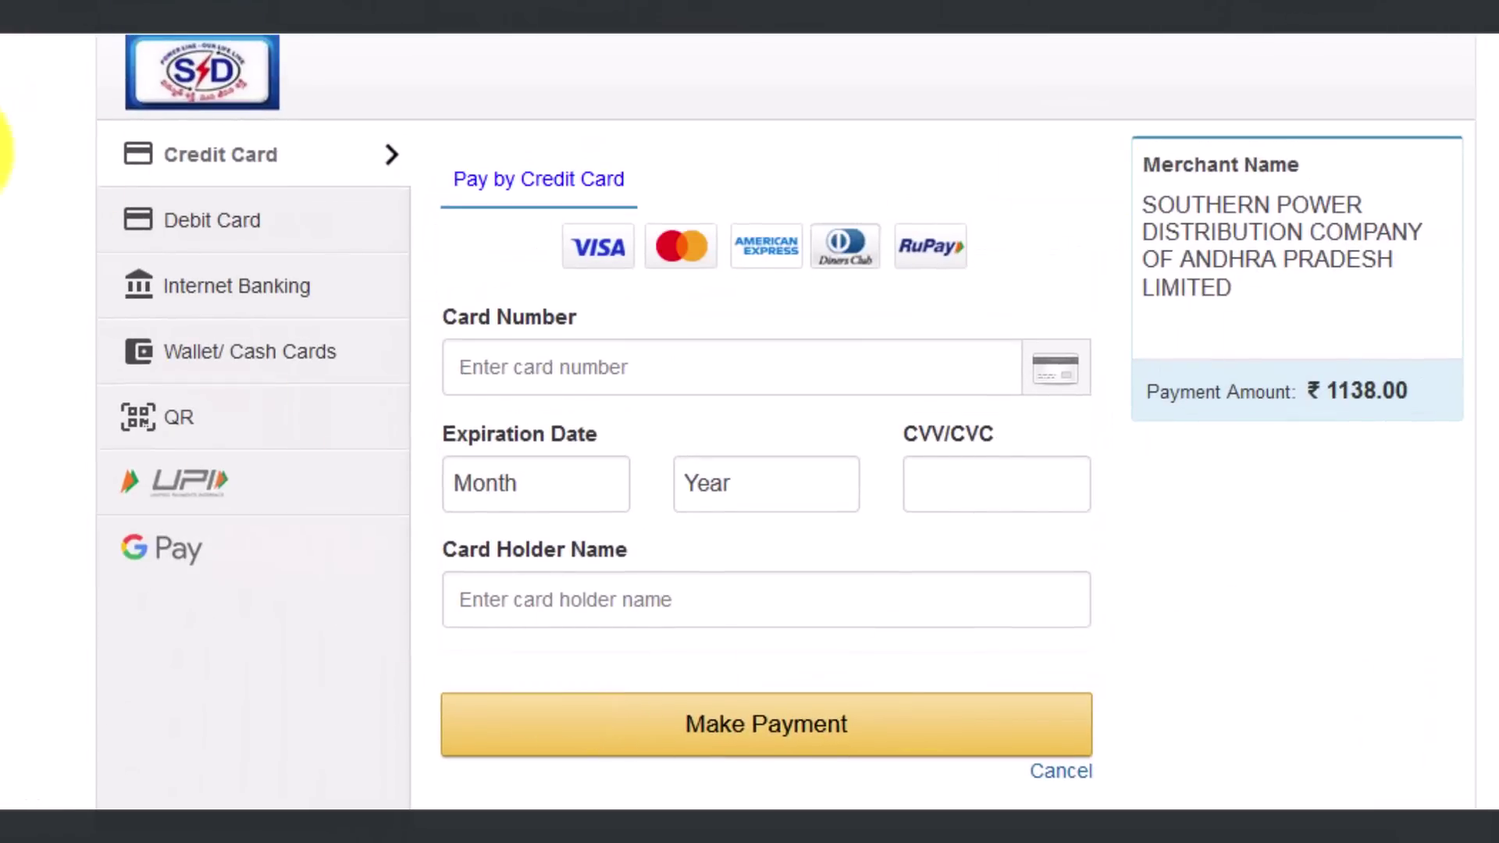
Step: Preview Debit Card, Internet Banking and QR options, then pay the ₹1138.00 bill by UPI with PhonePe
{"action": "left_click", "coordinate": [259, 223]}
{"action": "left_click", "coordinate": [285, 311]}
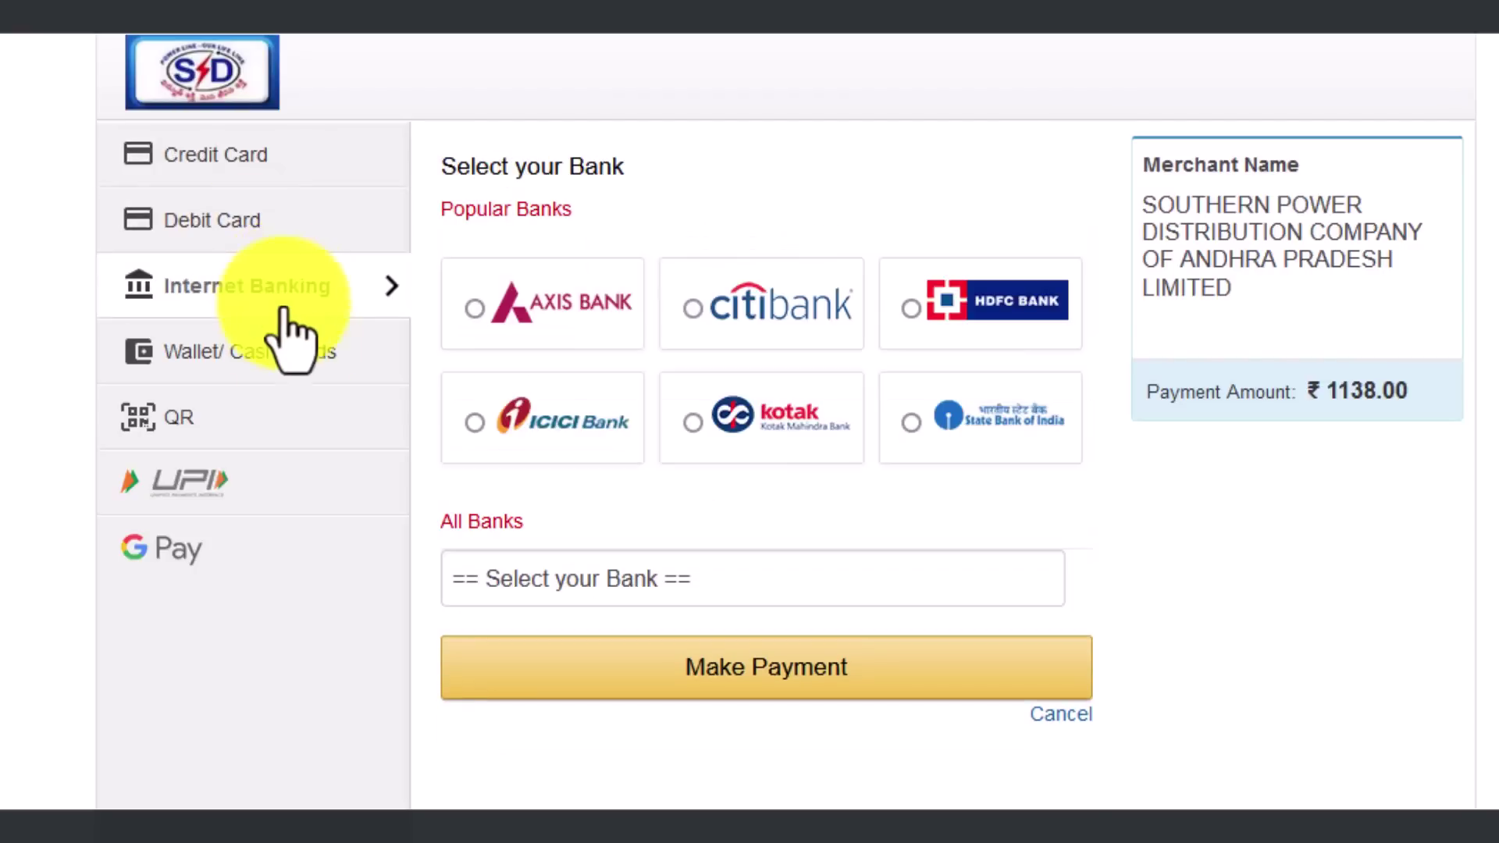
{"action": "left_click", "coordinate": [339, 434]}
{"action": "left_click", "coordinate": [348, 497]}
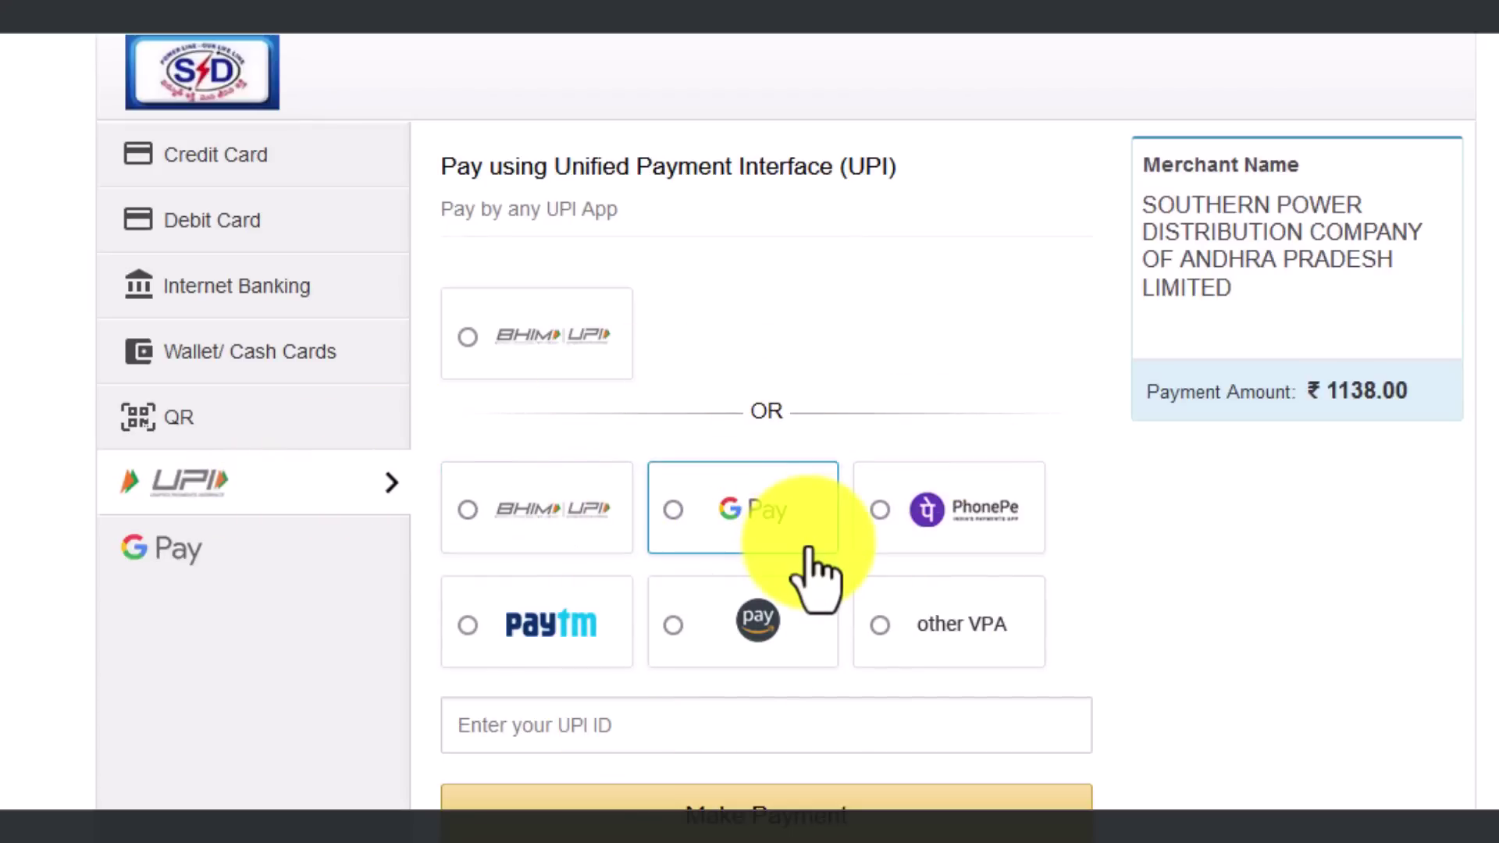
{"action": "left_click", "coordinate": [929, 509]}
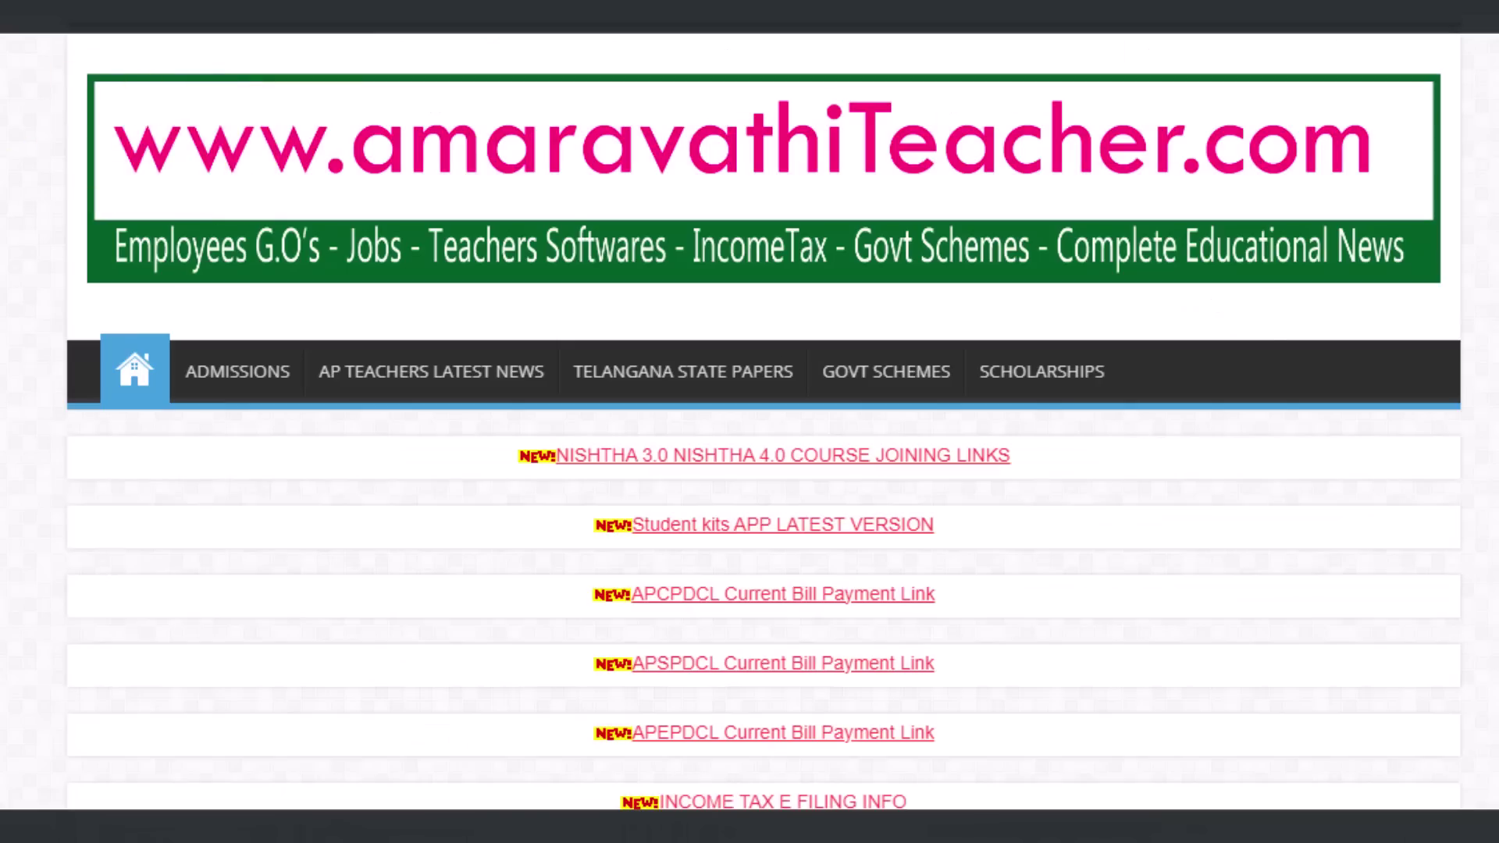
Step: Open the APSPDCL Current Bill Payment article and follow its Southern Power app download link
{"action": "left_click", "coordinate": [701, 664]}
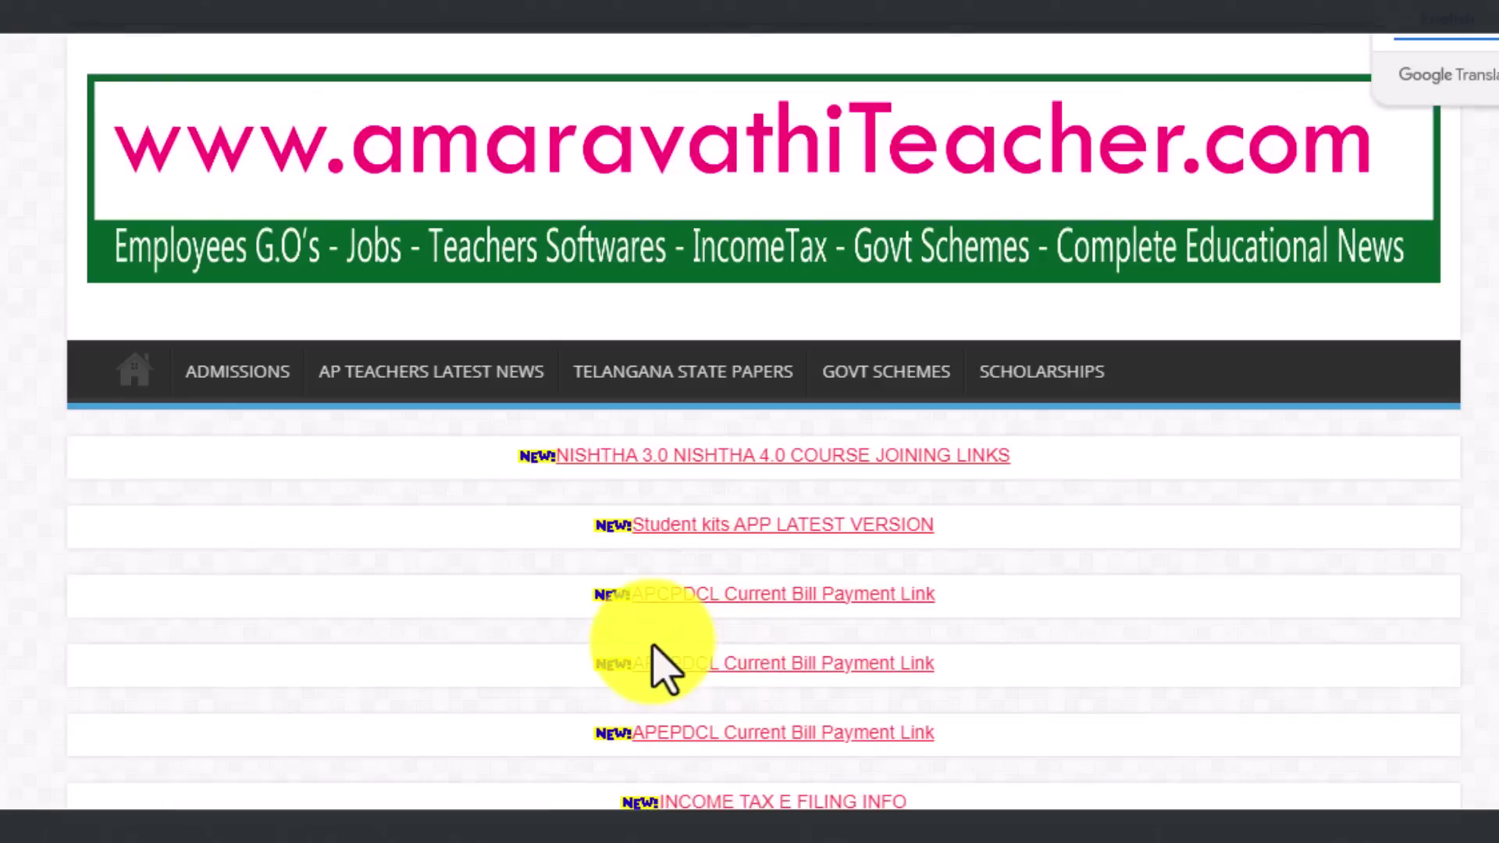
{"action": "scroll", "coordinate": [954, 703], "scroll_direction": "down", "scroll_amount": 10}
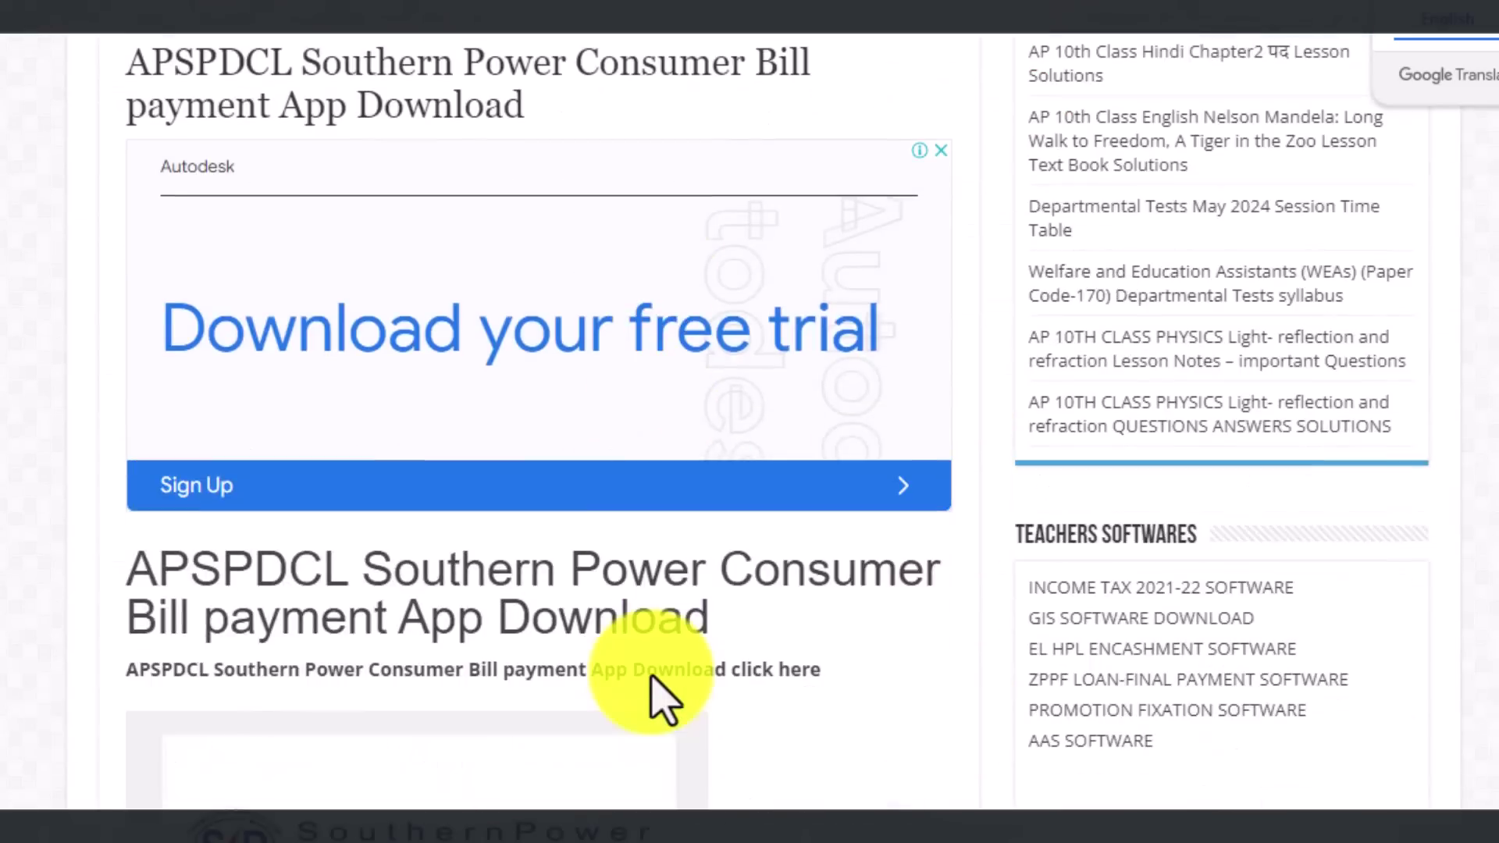
{"action": "scroll", "coordinate": [652, 677], "scroll_direction": "down", "scroll_amount": 20}
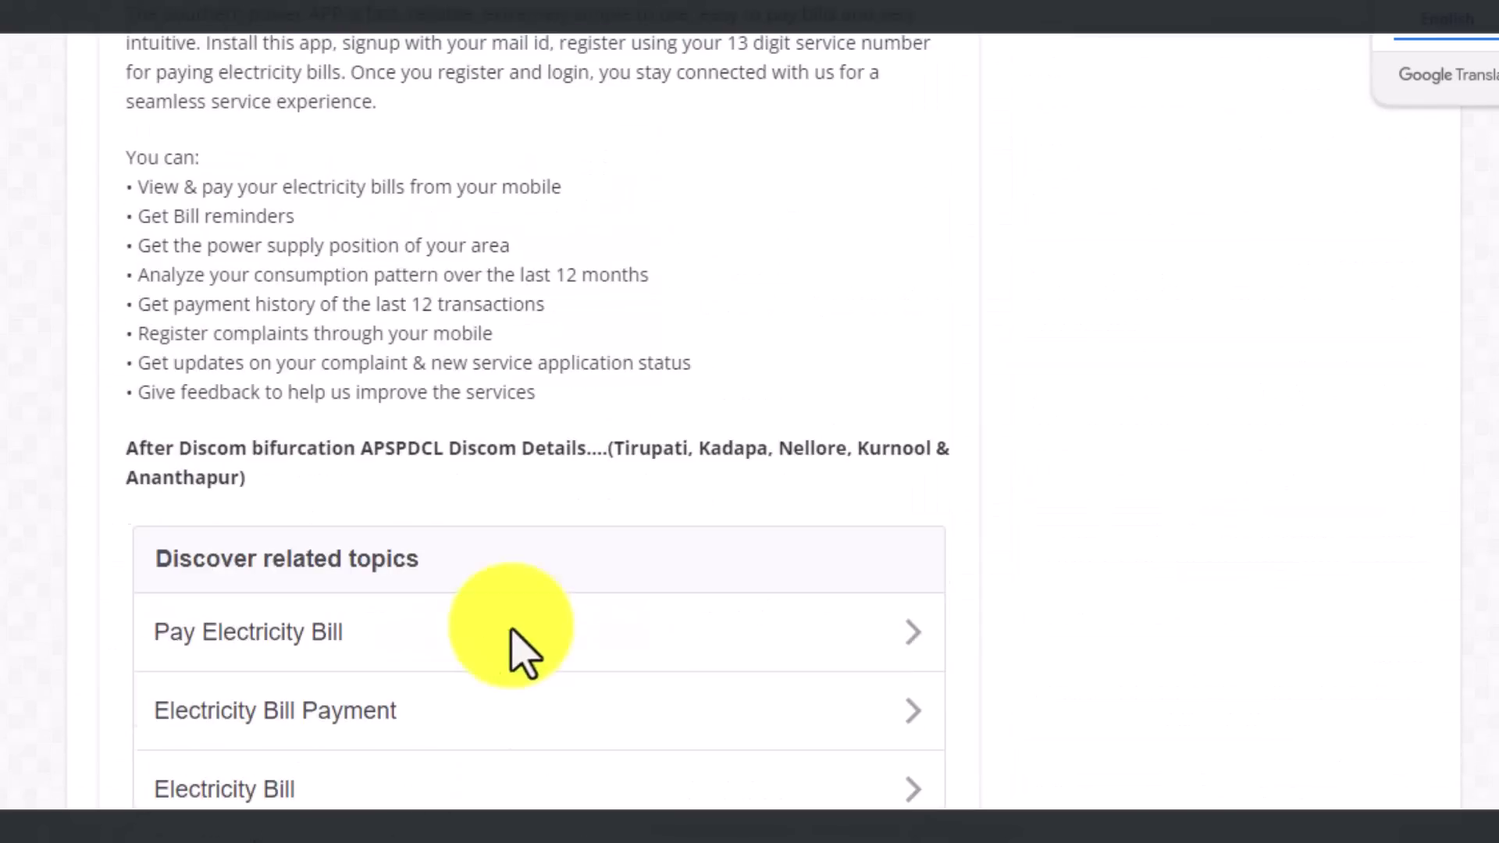
{"action": "scroll", "coordinate": [422, 668], "scroll_direction": "down", "scroll_amount": 5}
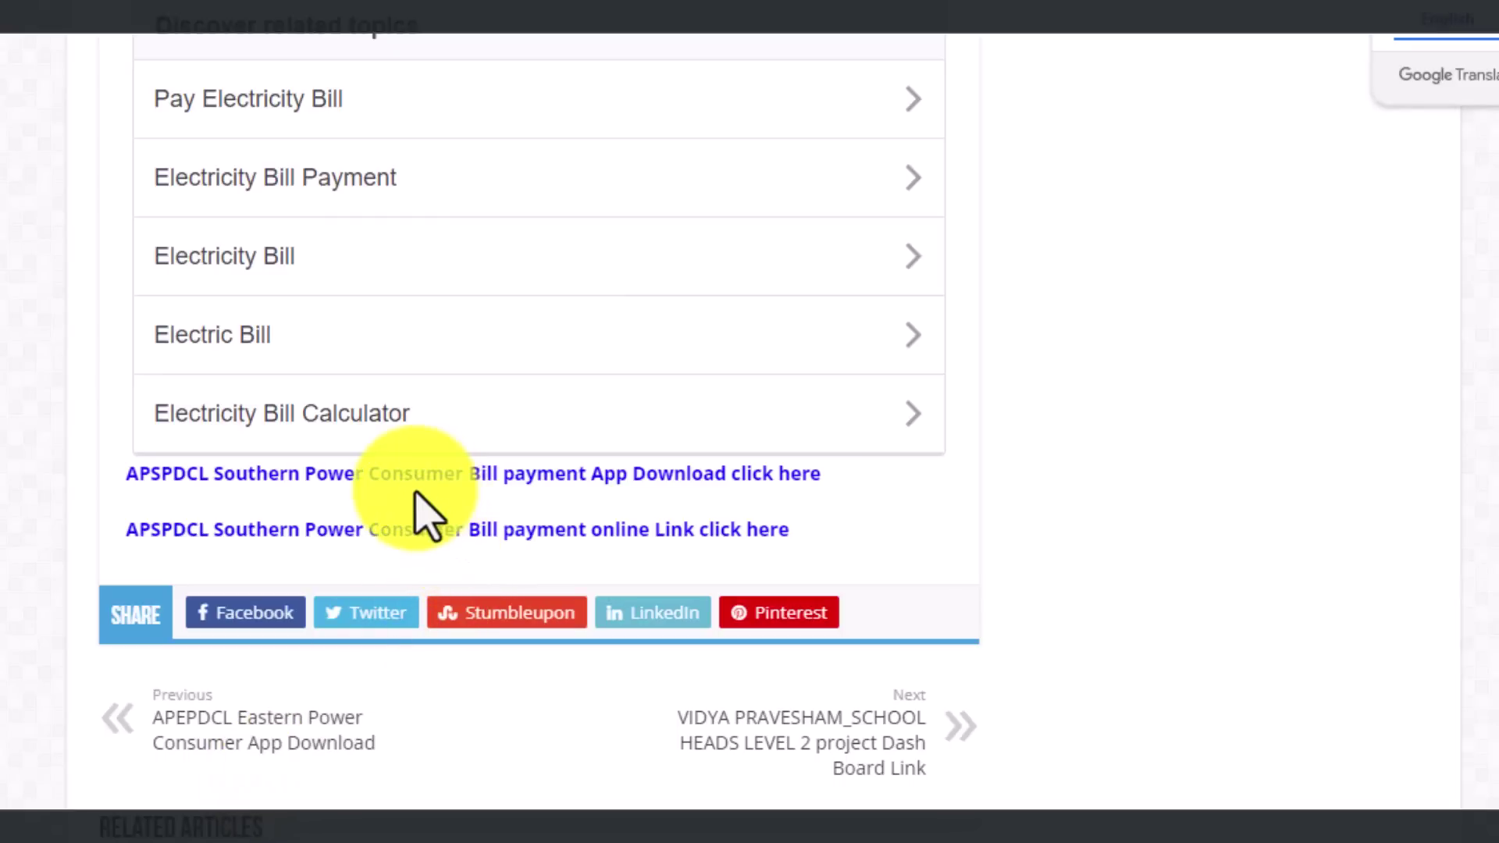
{"action": "left_click", "coordinate": [522, 474]}
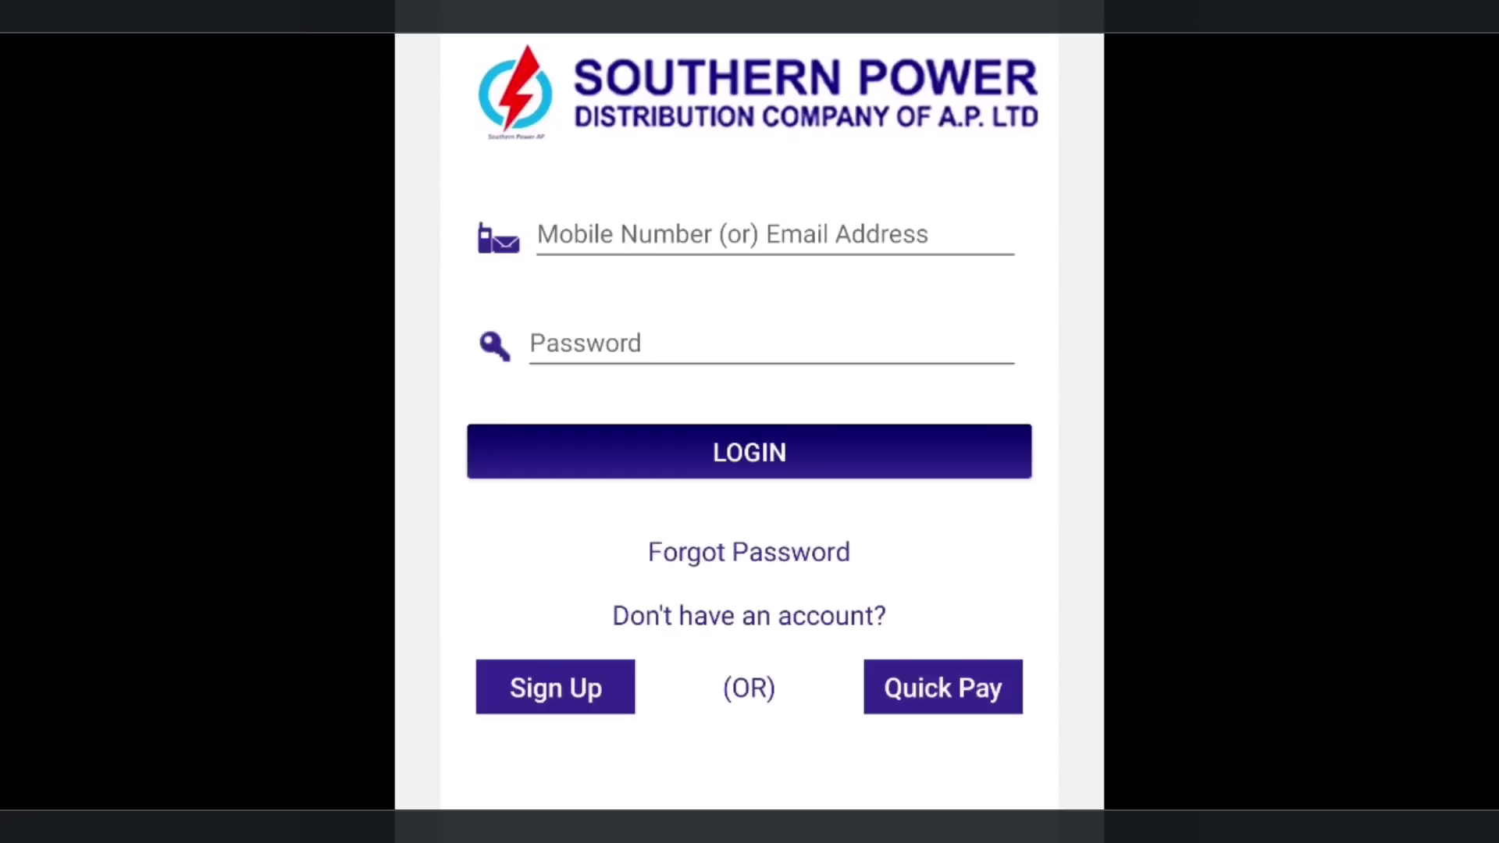
Step: View Southern Power's Sign Up form for name, contact and password, then return to login
{"action": "left_click", "coordinate": [555, 688]}
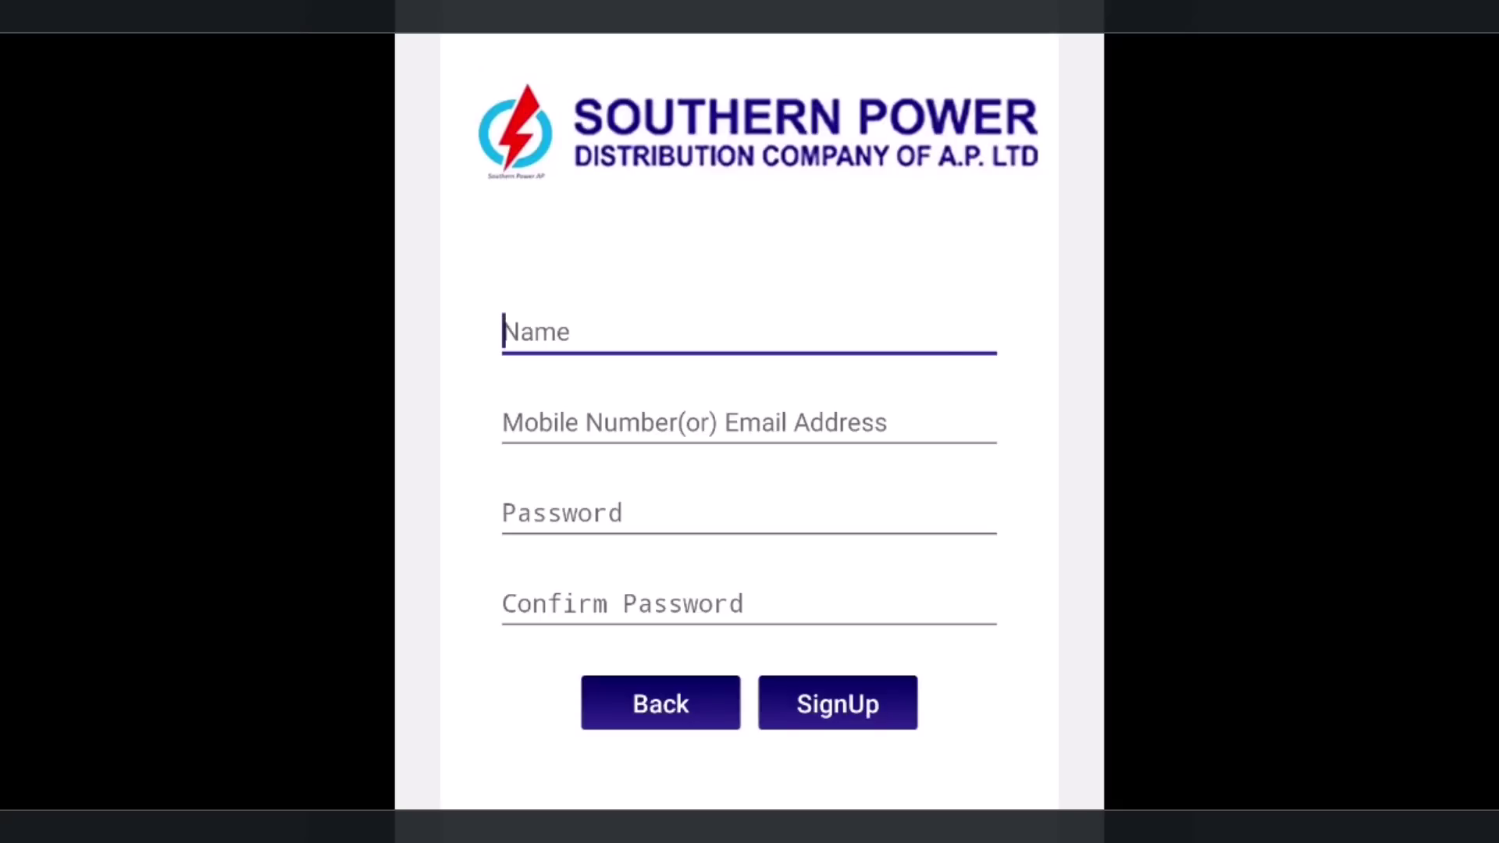
{"action": "key", "text": "Escape"}
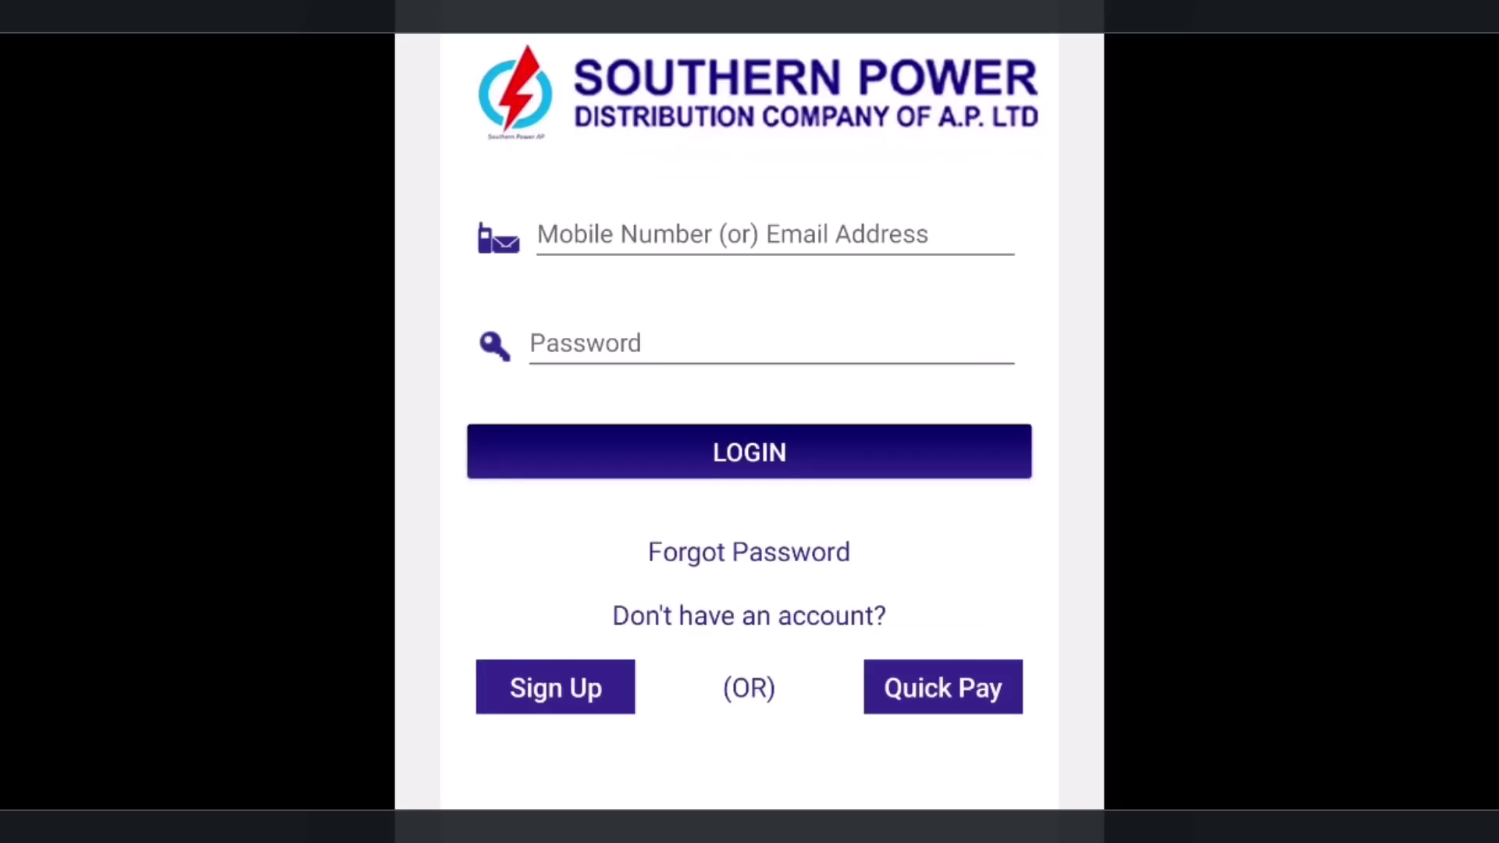